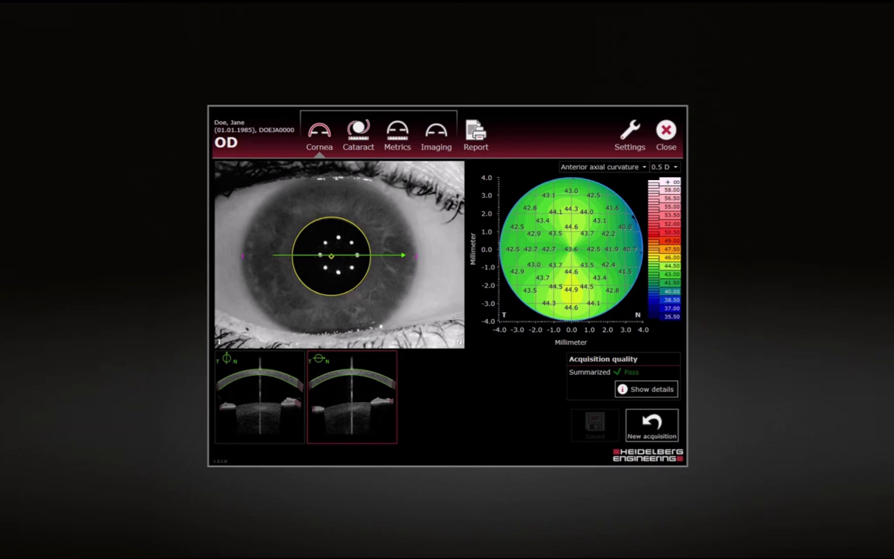
# Expand and collapse the per-parameter acquisition quality details, then view and close the Acquisition Quality help.
pyautogui.click(654, 390)
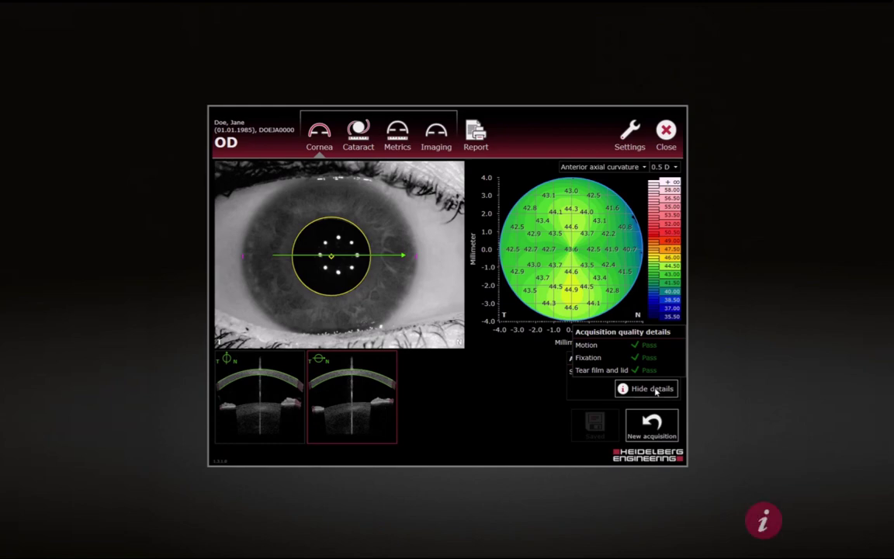
pyautogui.click(655, 391)
pyautogui.click(746, 521)
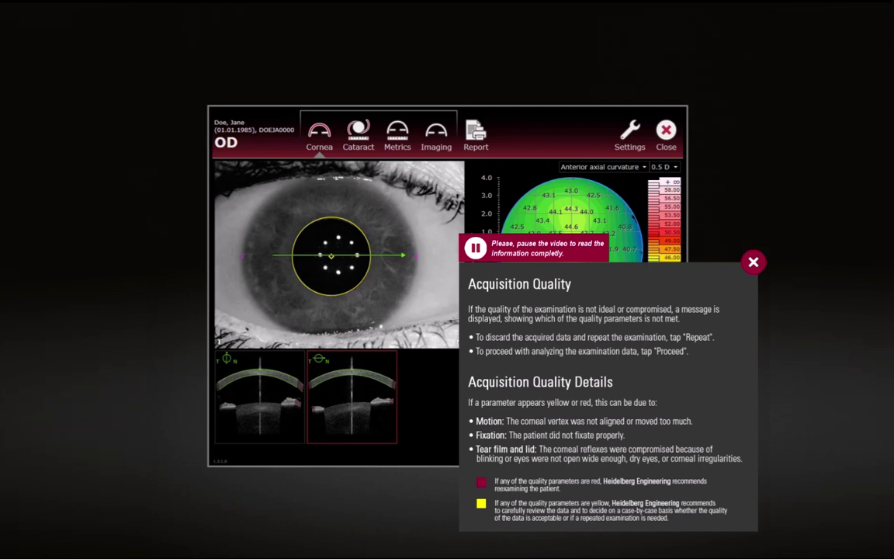
pyautogui.click(753, 263)
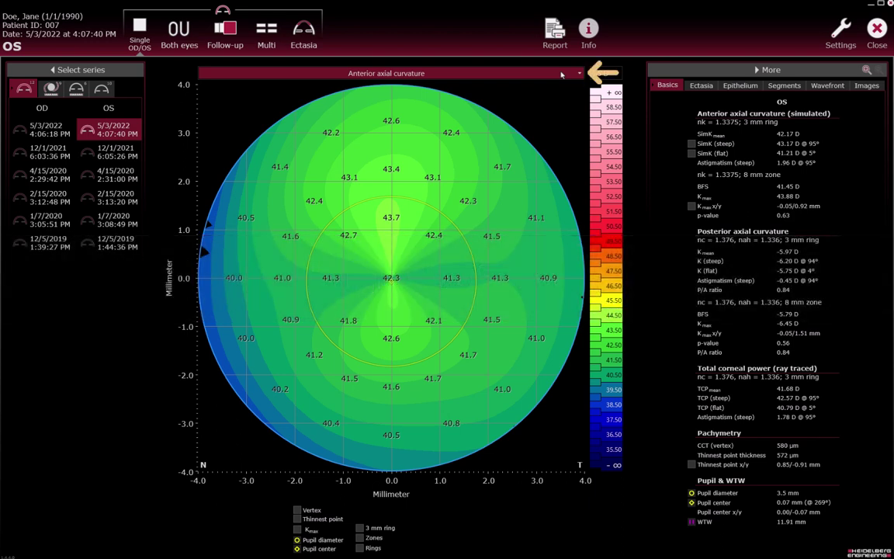
pyautogui.click(561, 74)
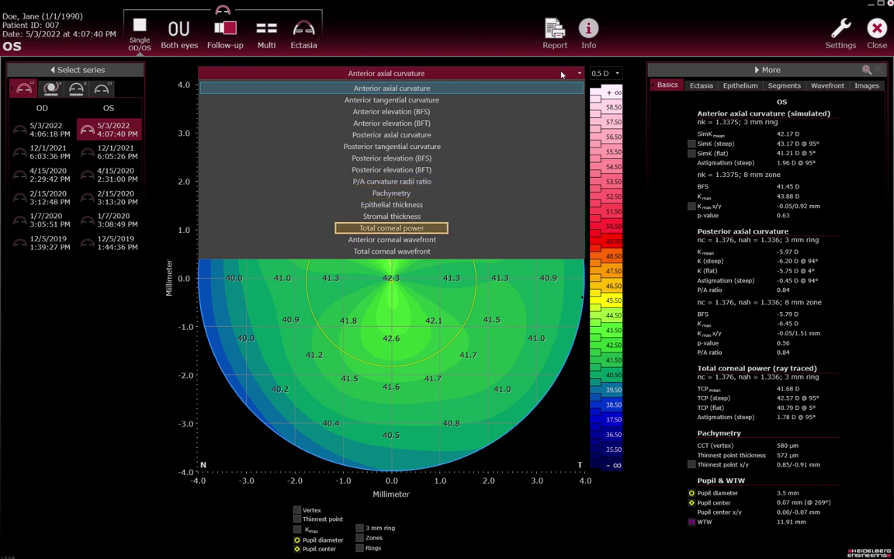
pyautogui.click(553, 136)
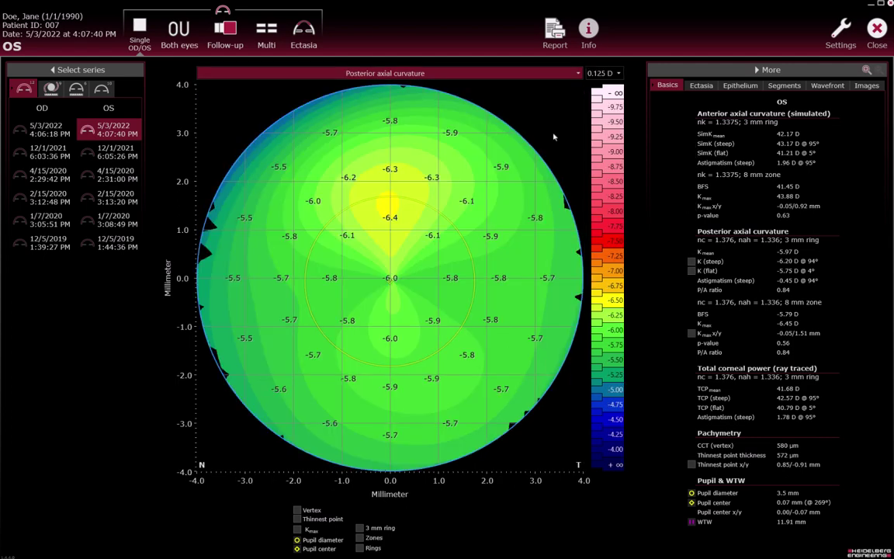
pyautogui.click(556, 75)
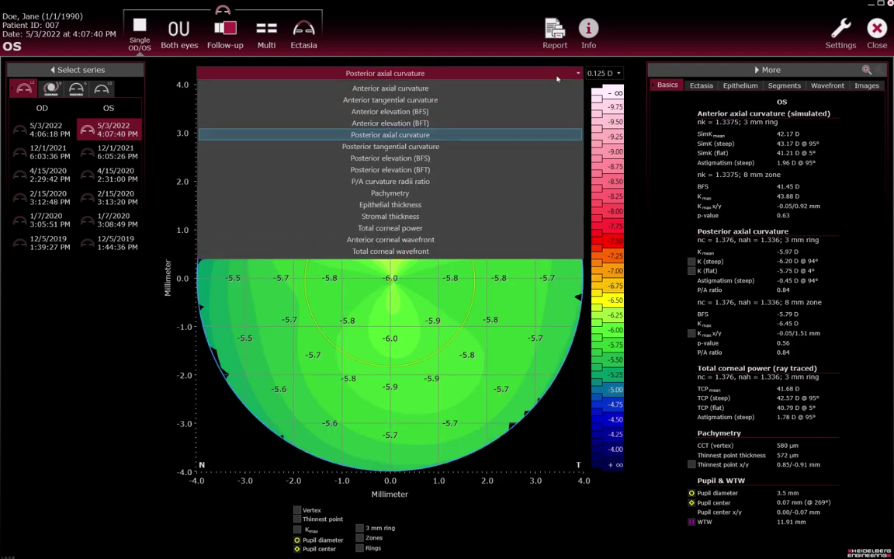
pyautogui.click(557, 88)
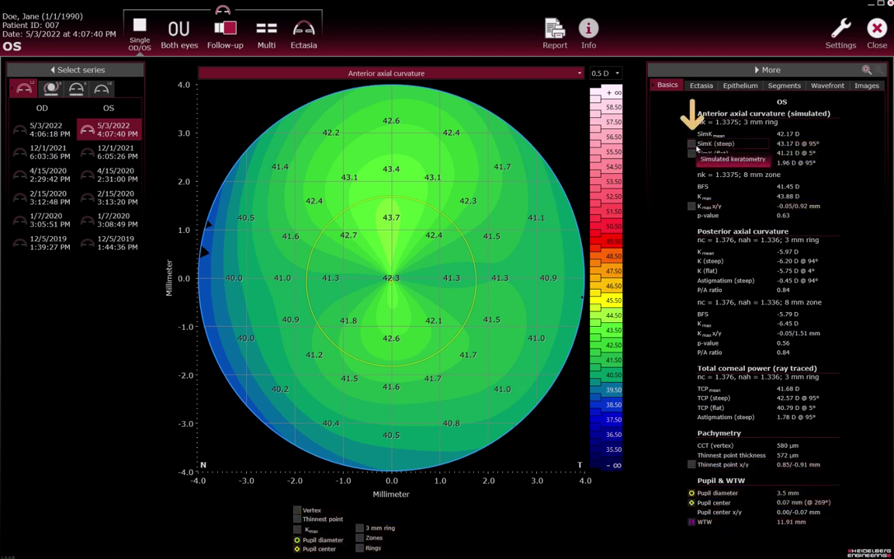
pyautogui.click(692, 144)
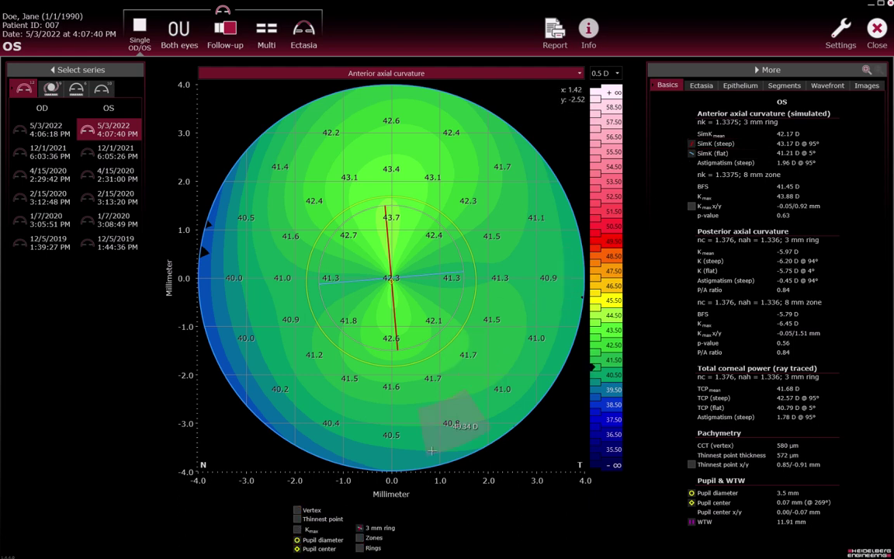
pyautogui.click(373, 529)
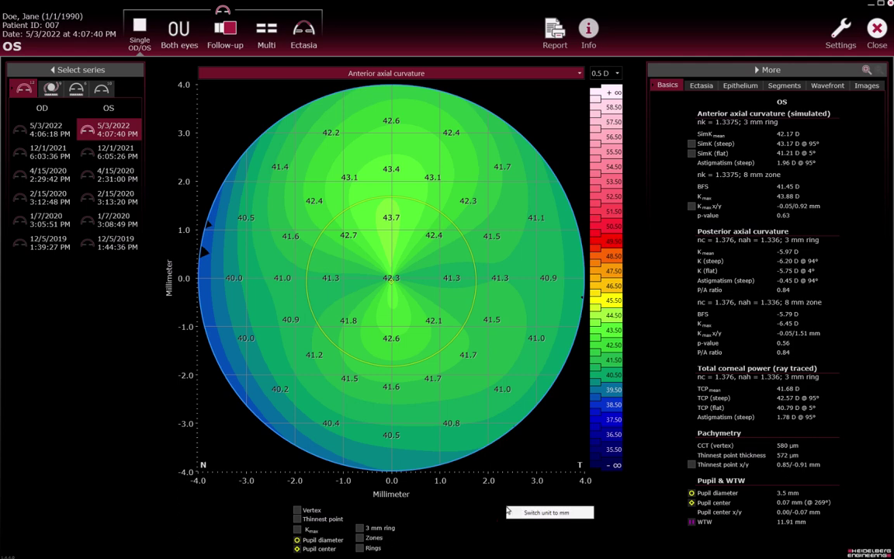
pyautogui.click(516, 513)
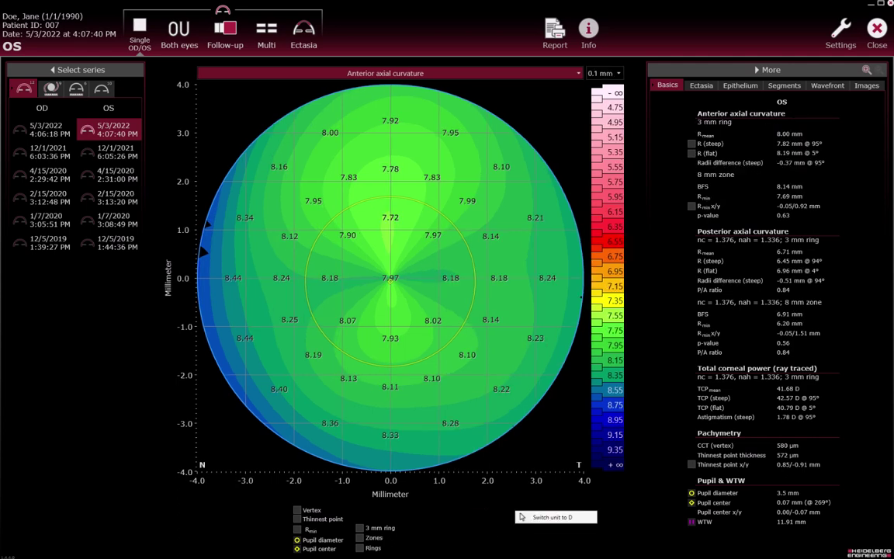
pyautogui.click(521, 515)
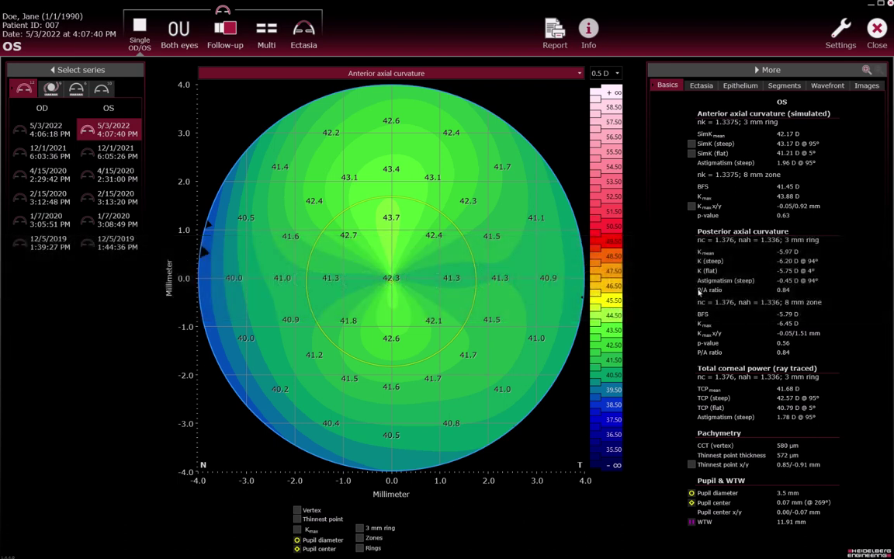
# View the Ectasia indices and switch the map to Epithelial thickness.
pyautogui.click(702, 90)
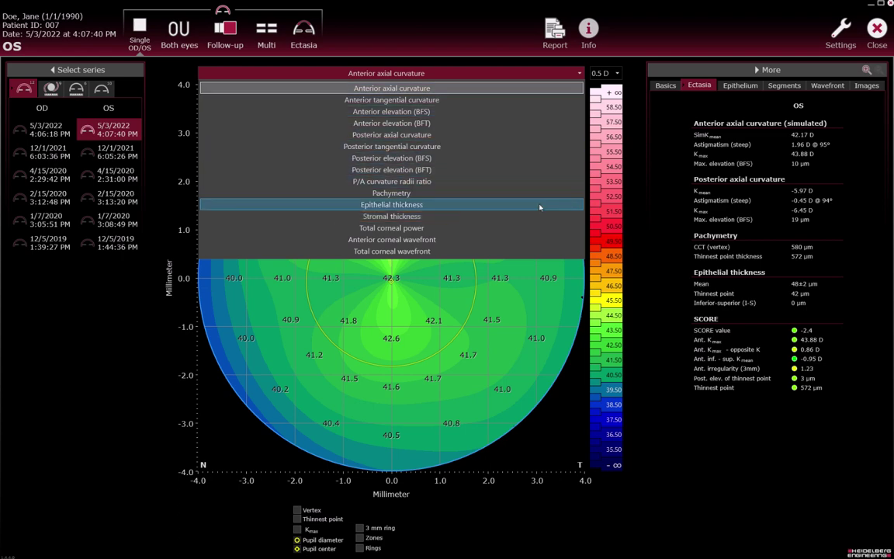
pyautogui.click(540, 207)
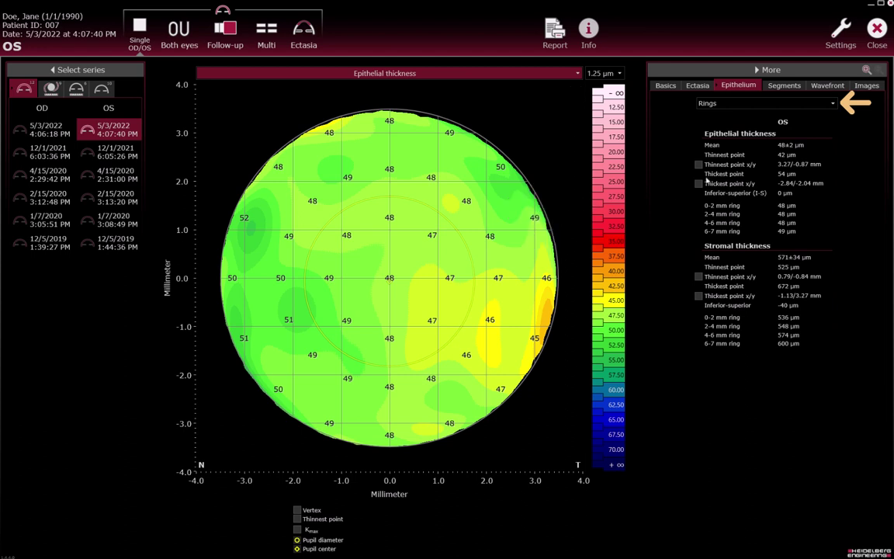
# Summarise epithelial thickness values by Zones and toggle the Thickest point marker on and off.
pyautogui.click(764, 105)
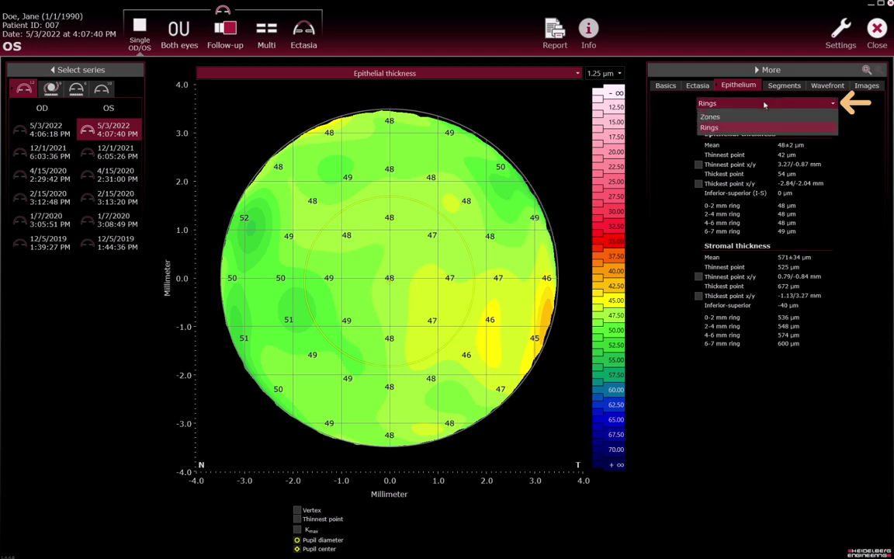
pyautogui.click(748, 116)
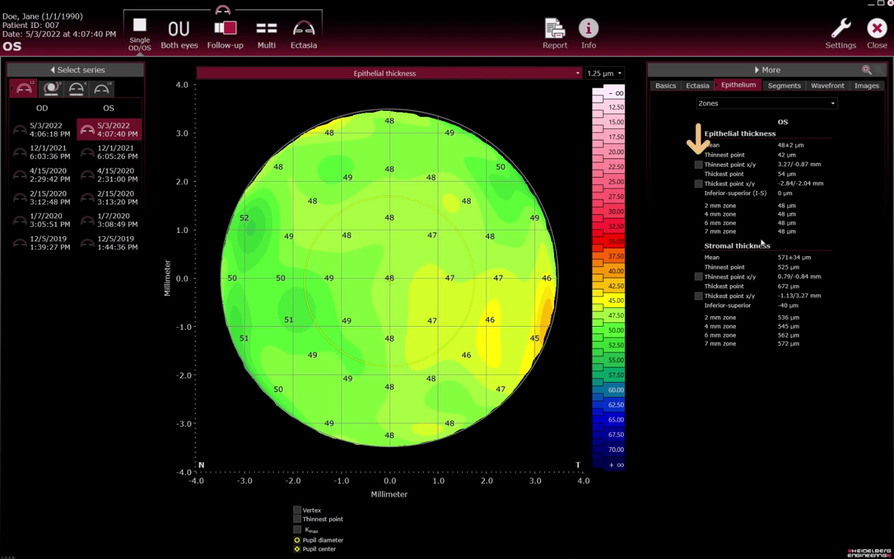
pyautogui.click(699, 184)
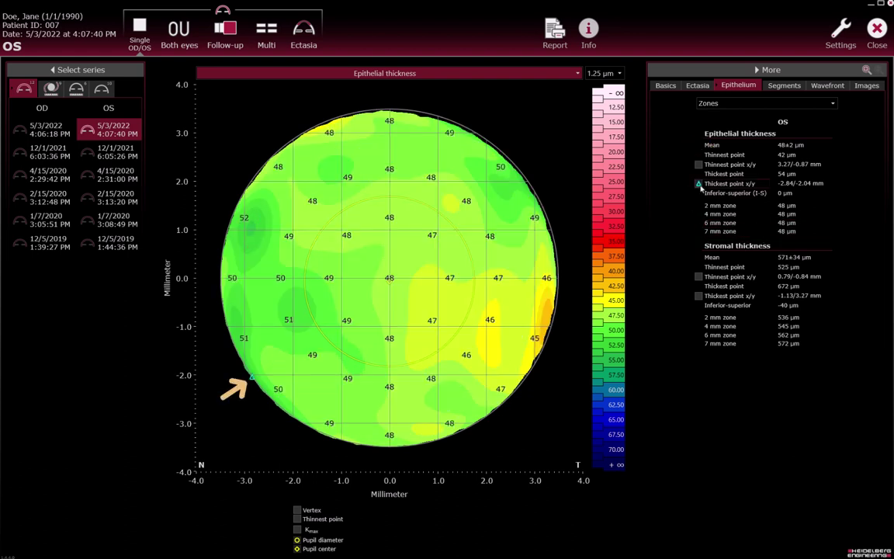
pyautogui.click(699, 185)
# Switch the map to Stromal thickness and mark the stromal thinnest point.
pyautogui.click(571, 75)
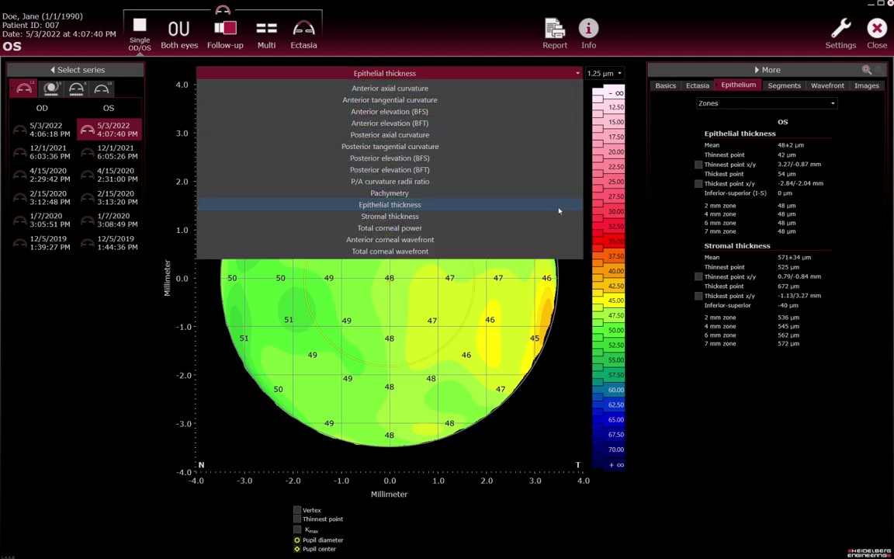
pyautogui.click(533, 217)
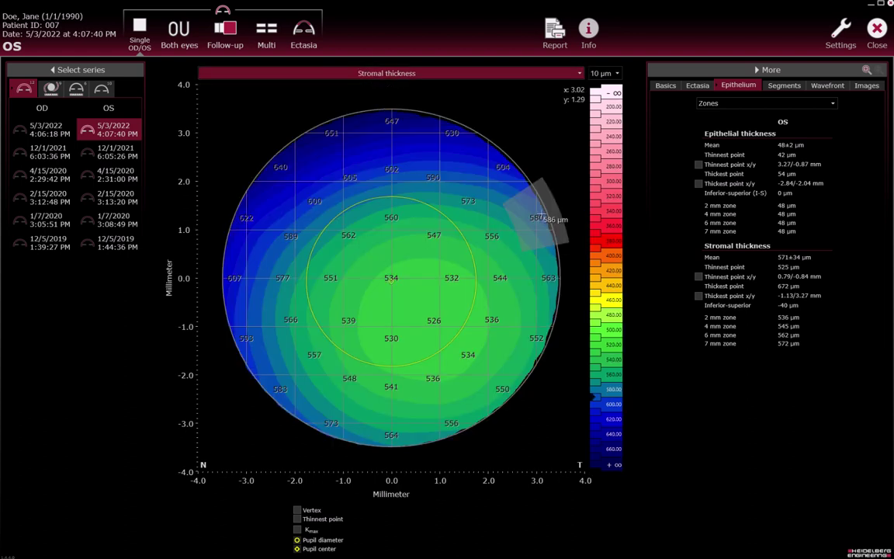
pyautogui.click(699, 276)
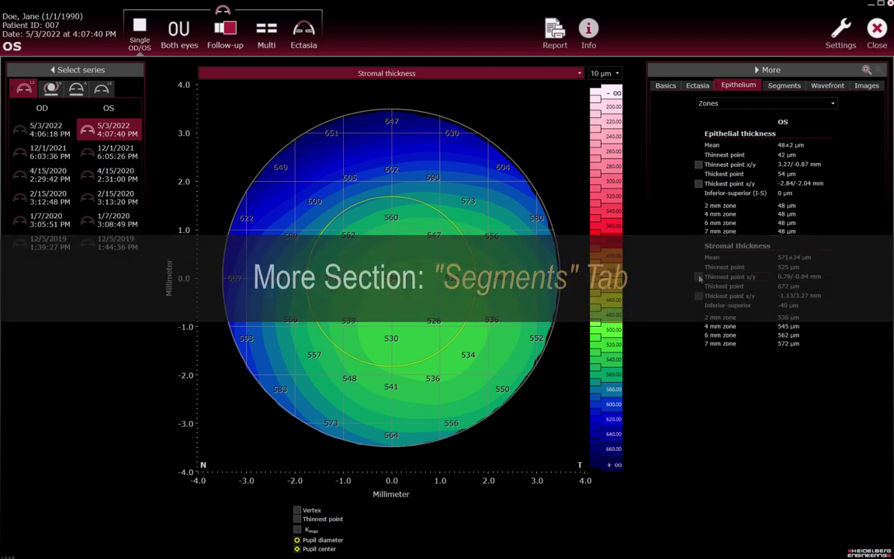
# Return to the Anterior axial curvature map and overlay its Segments, first as zones, then as rings.
pyautogui.click(545, 76)
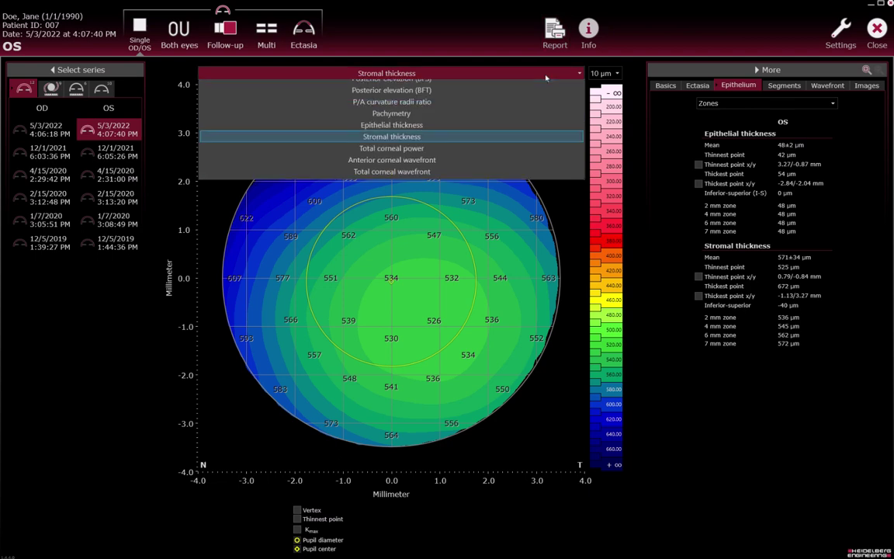
pyautogui.click(541, 89)
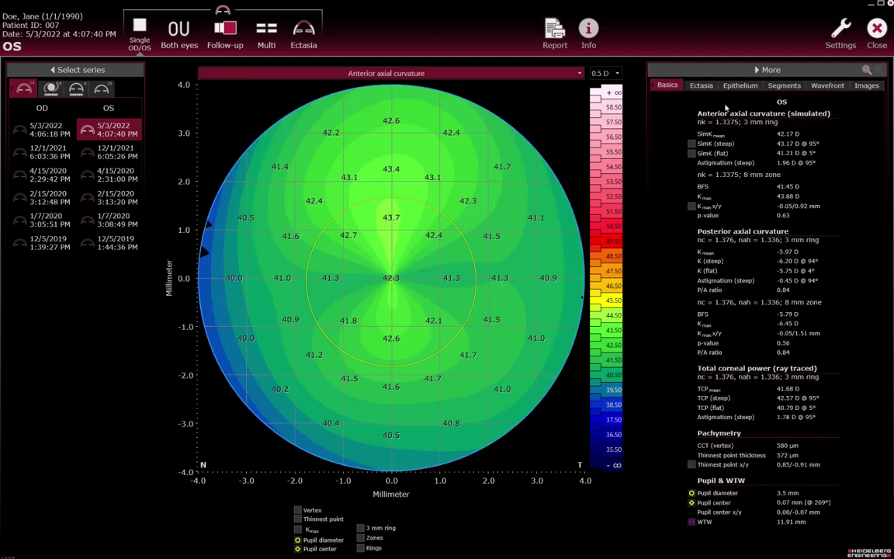
pyautogui.click(788, 89)
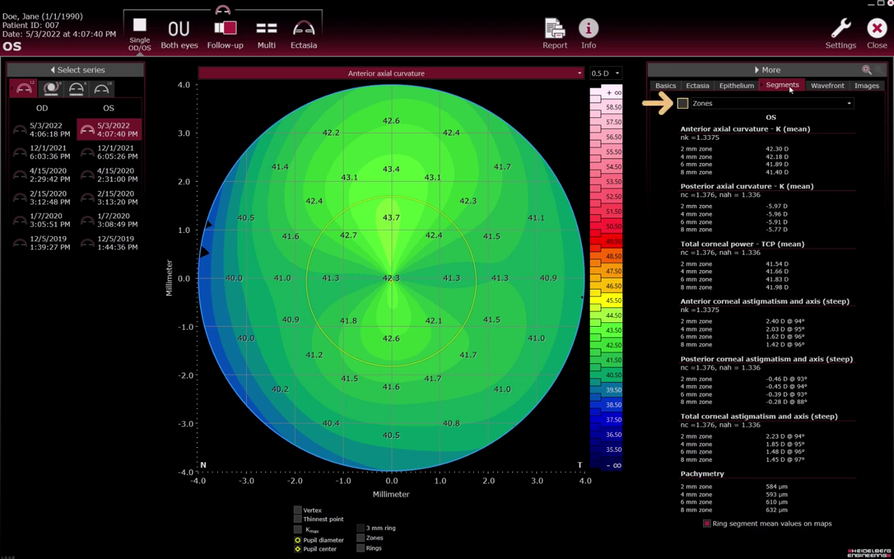
pyautogui.click(360, 537)
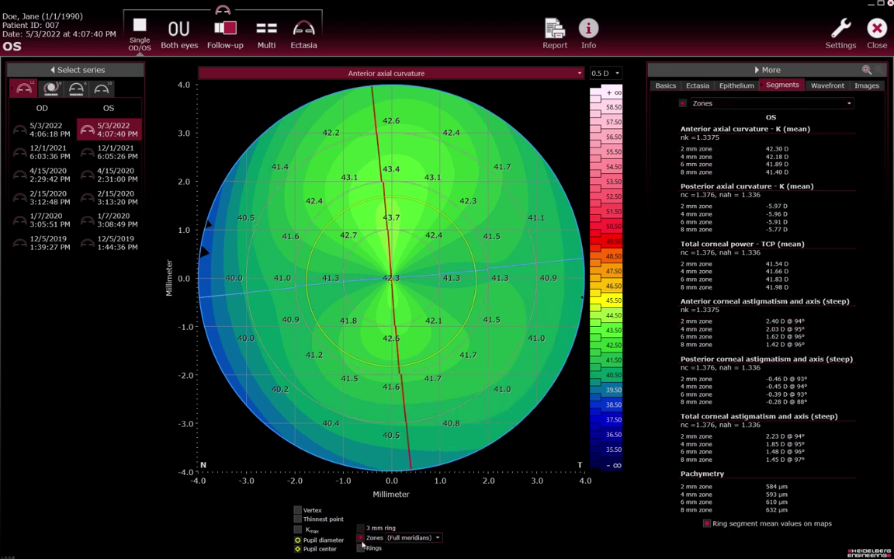
pyautogui.click(360, 547)
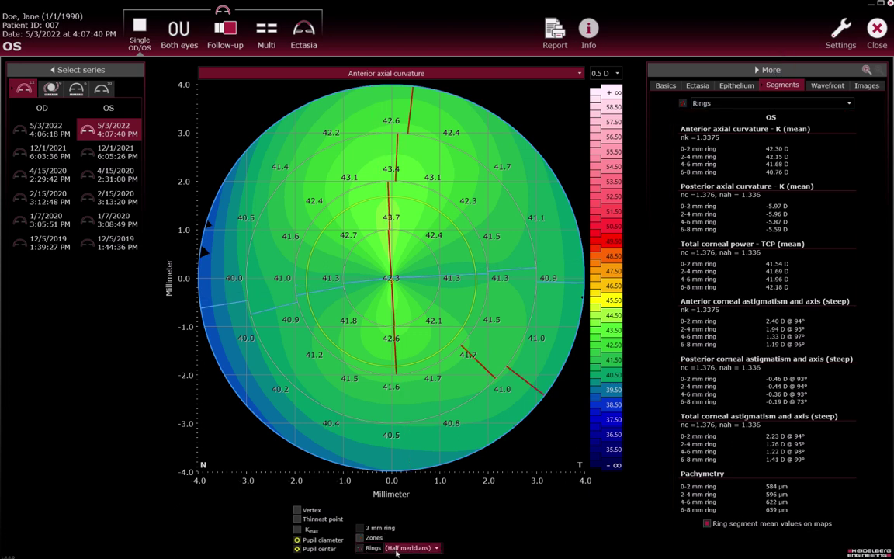
# Draw the ring segments with full meridians, keep Rings selected, then remove the ring overlay.
pyautogui.click(394, 549)
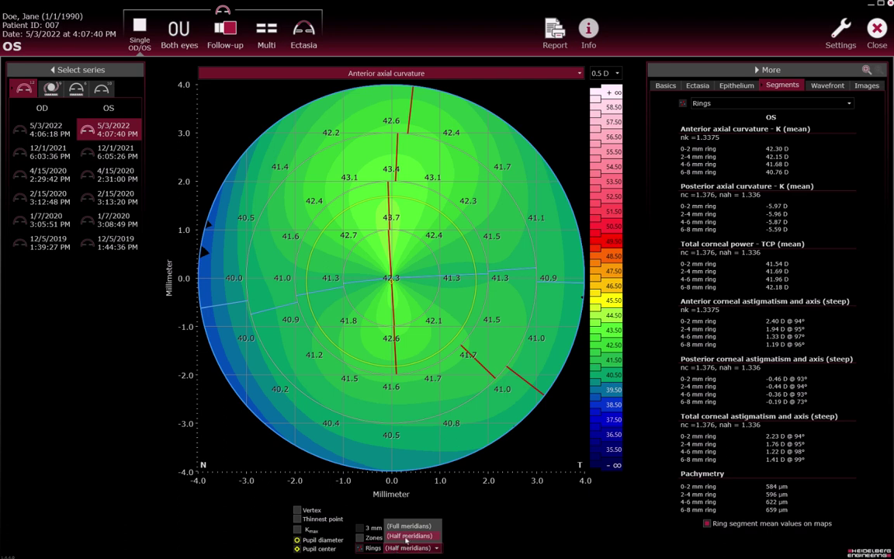
pyautogui.click(410, 527)
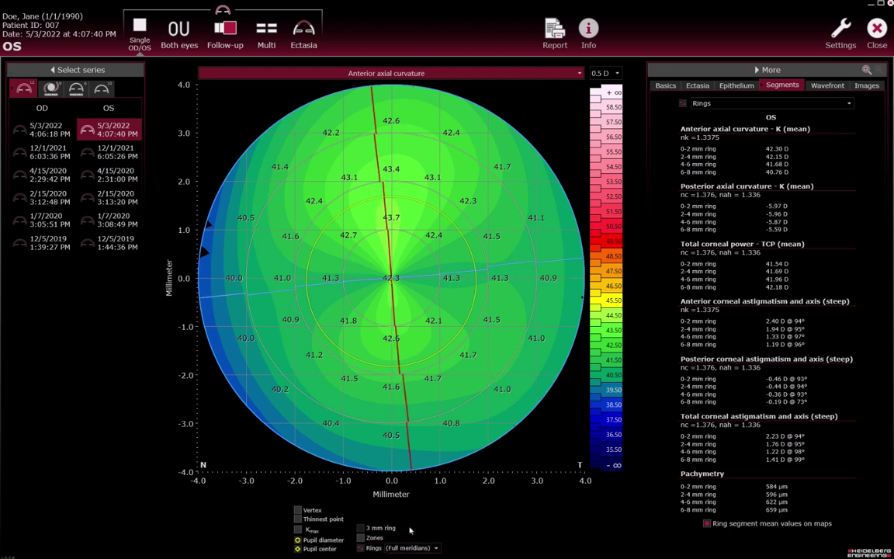
pyautogui.click(805, 106)
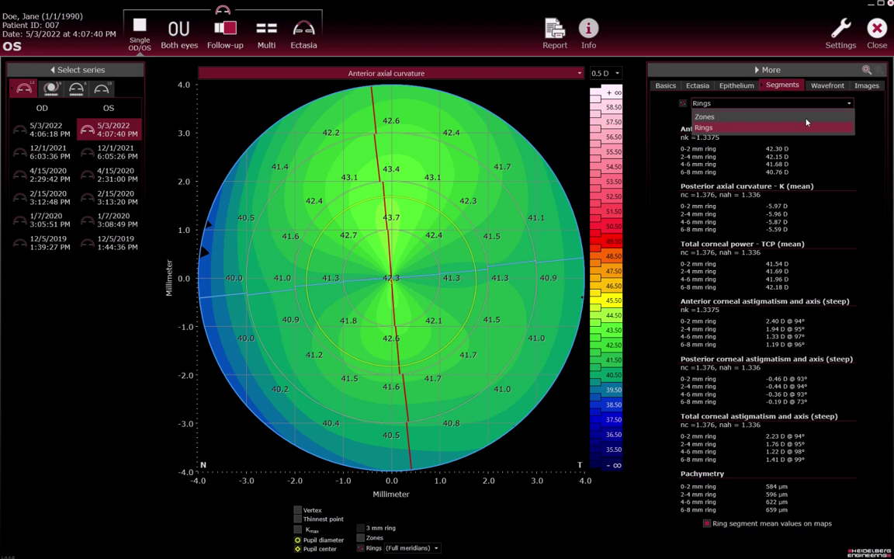
pyautogui.click(681, 107)
pyautogui.click(681, 105)
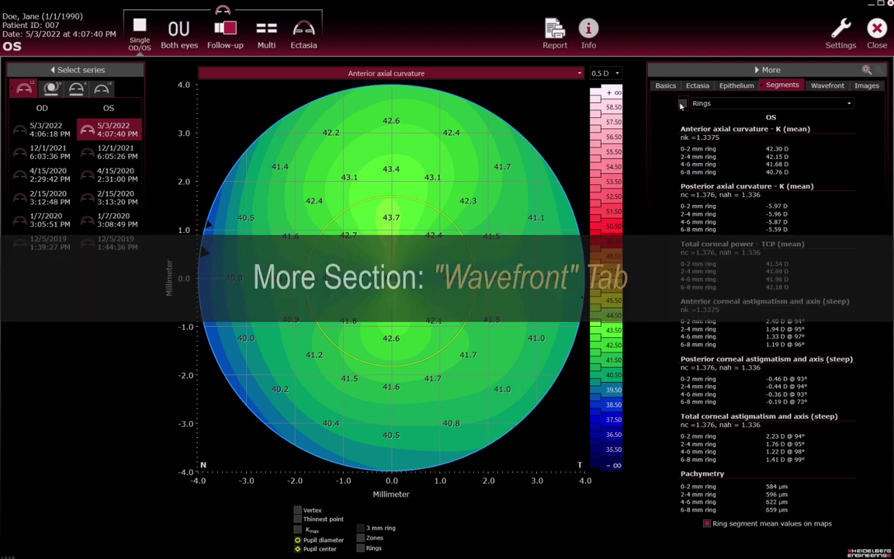
# Show the Anterior corneal wavefront at 6 mm ROI without tilts, oblique astigmatism and defocus, including RMS HOA.
pyautogui.click(559, 74)
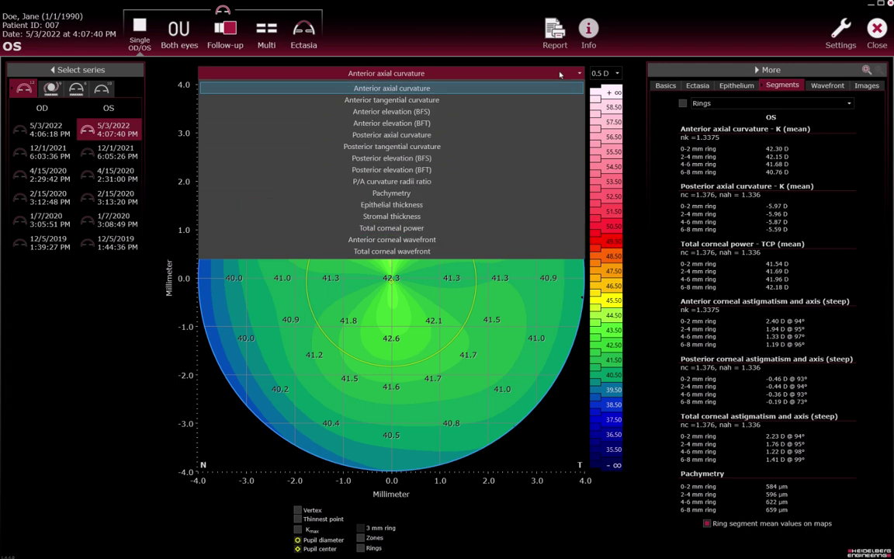
pyautogui.click(543, 241)
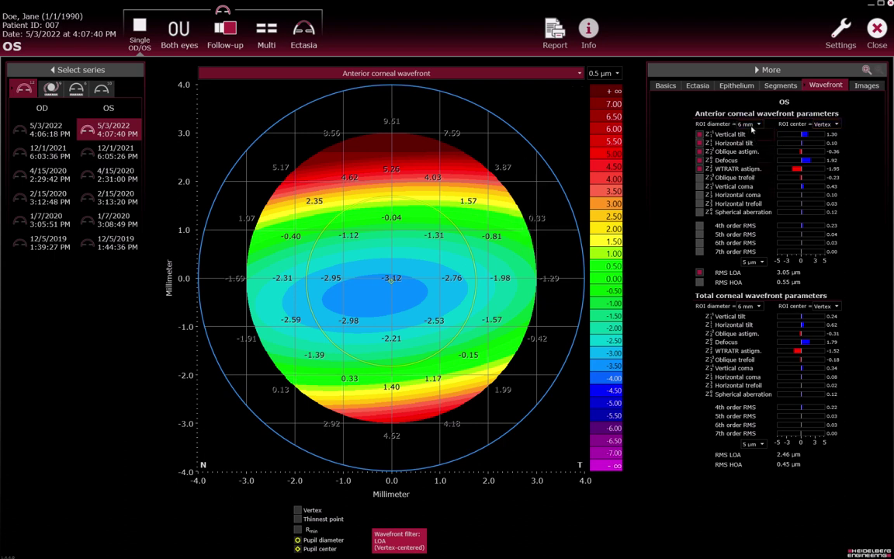
pyautogui.click(751, 127)
pyautogui.click(751, 127)
pyautogui.click(741, 135)
pyautogui.click(741, 143)
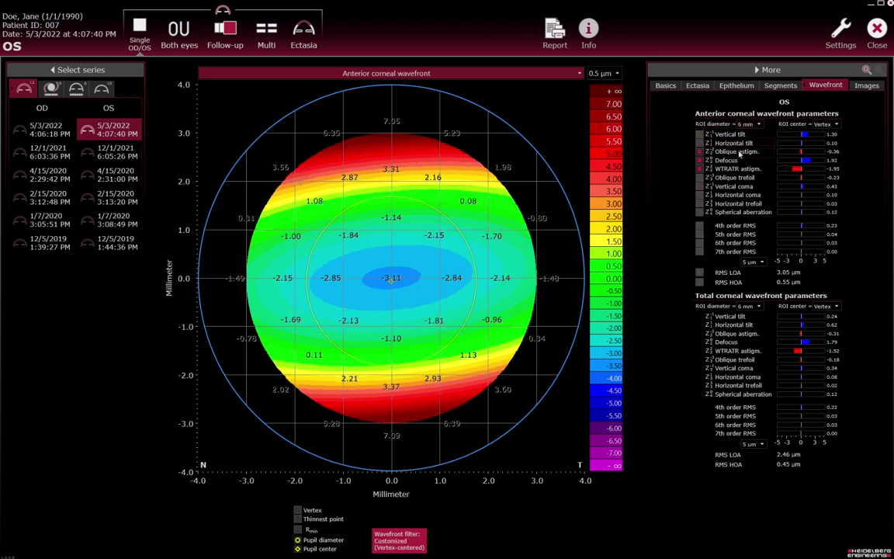
pyautogui.click(738, 152)
pyautogui.click(736, 161)
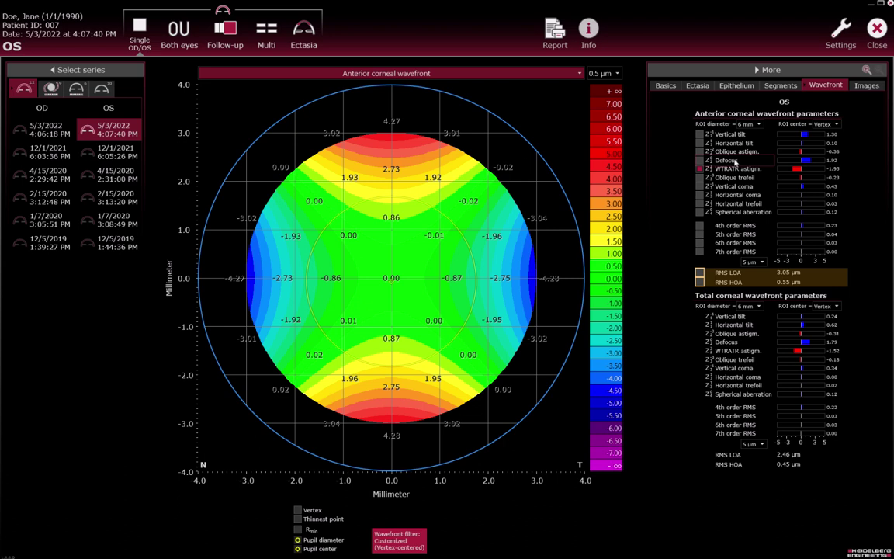
pyautogui.click(727, 284)
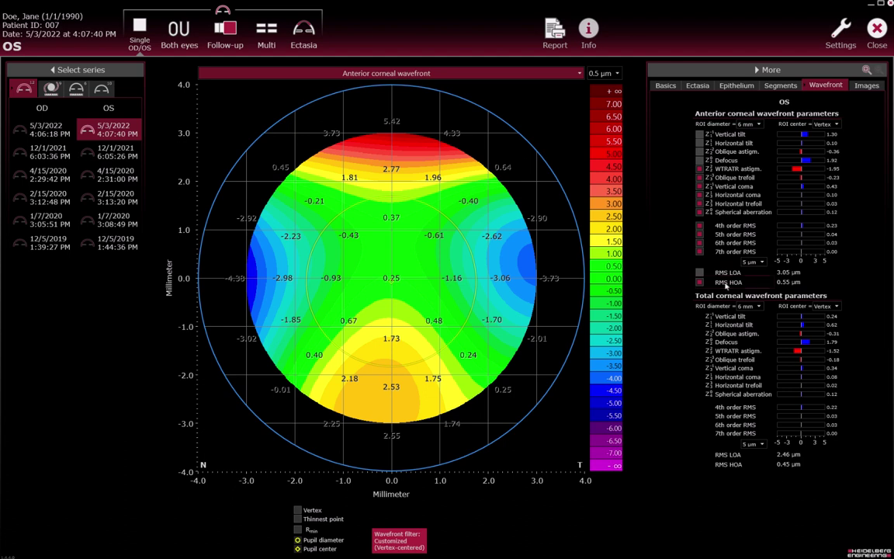
# View the Total corneal wavefront map, then return to Anterior axial curvature.
pyautogui.click(579, 73)
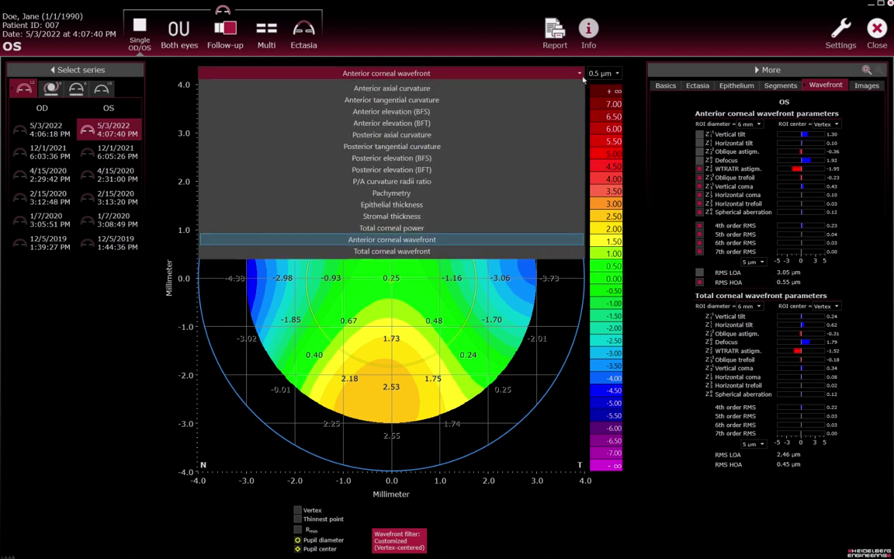
pyautogui.click(554, 252)
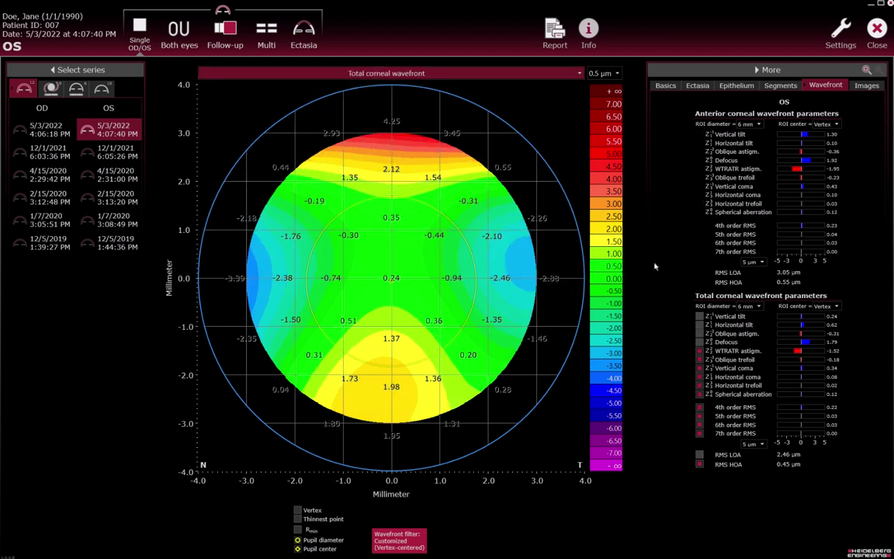
pyautogui.click(567, 75)
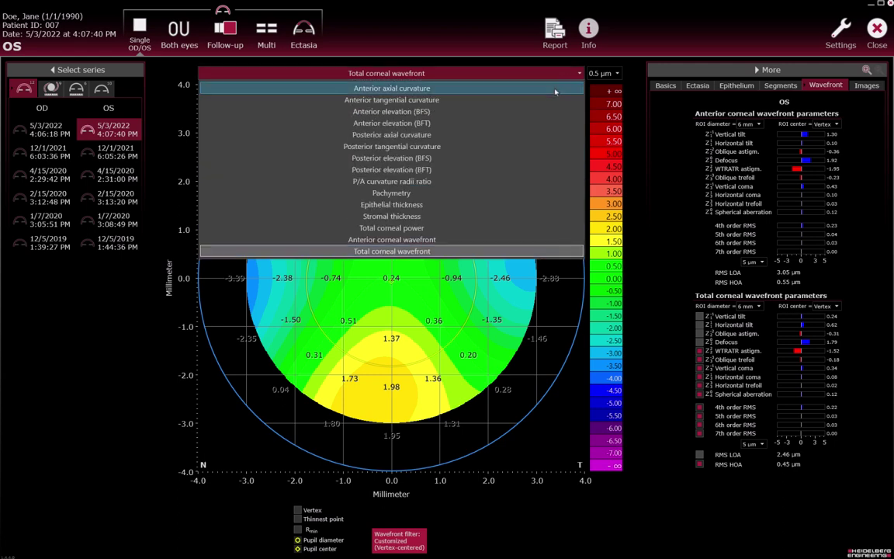
pyautogui.click(554, 92)
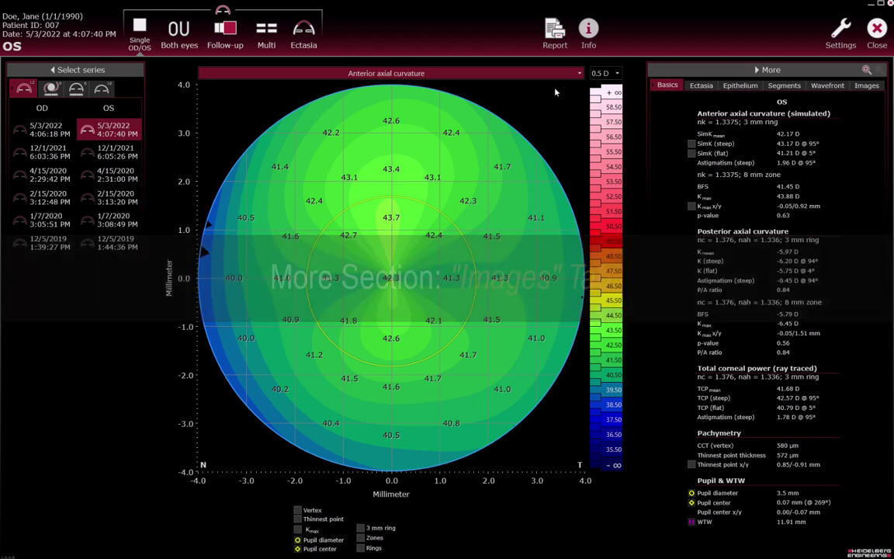
# Show the exam images with B-scan and A-scan lines, moving the A-scan position right.
pyautogui.click(867, 86)
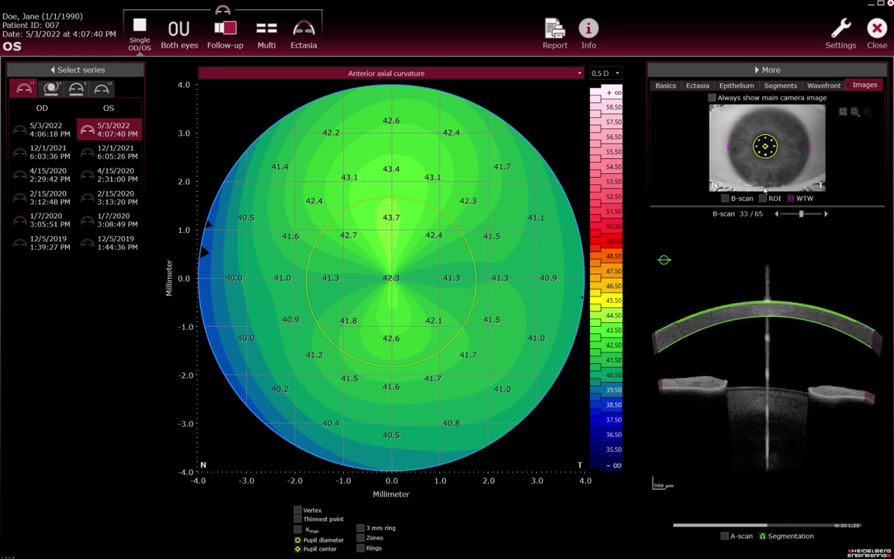
pyautogui.click(725, 198)
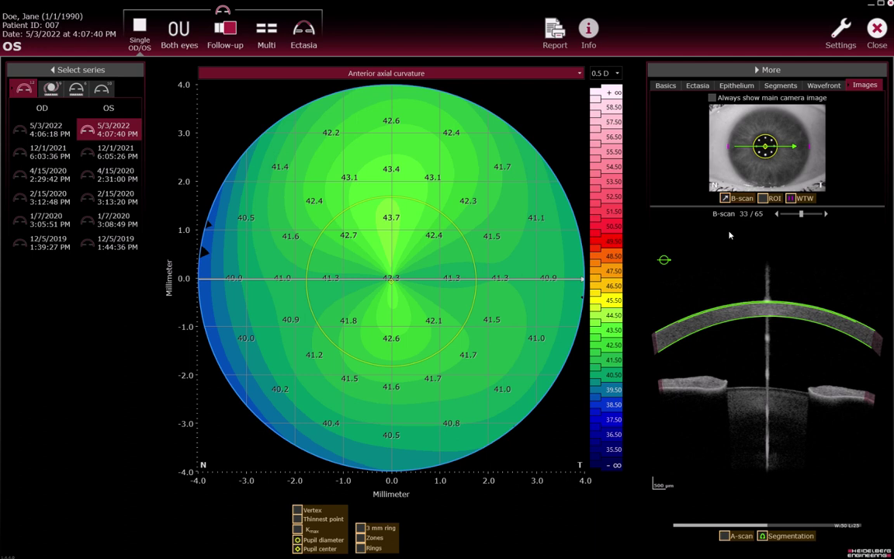
pyautogui.click(726, 535)
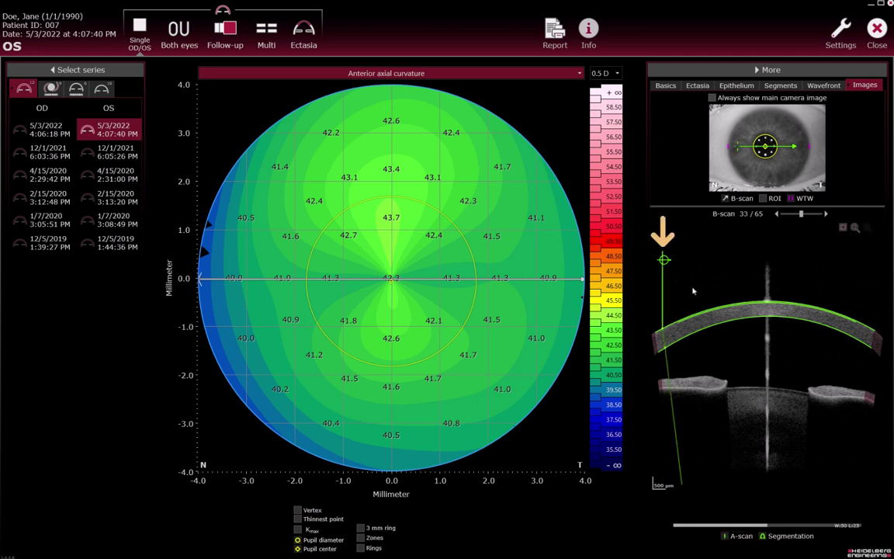
pyautogui.moveTo(664, 297)
pyautogui.mouseDown()
pyautogui.moveTo(724, 277)
pyautogui.moveTo(696, 281)
pyautogui.mouseUp()
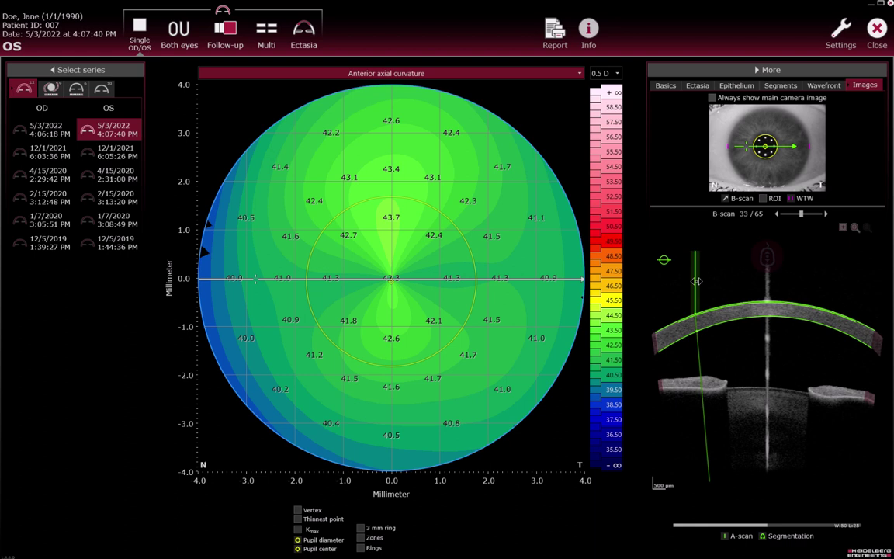
# Step through the B-scans to reach B-scan 31 of 65, then return to the Basics measurements.
pyautogui.scroll(-1, 696, 281)
pyautogui.scroll(-5, 695, 281)
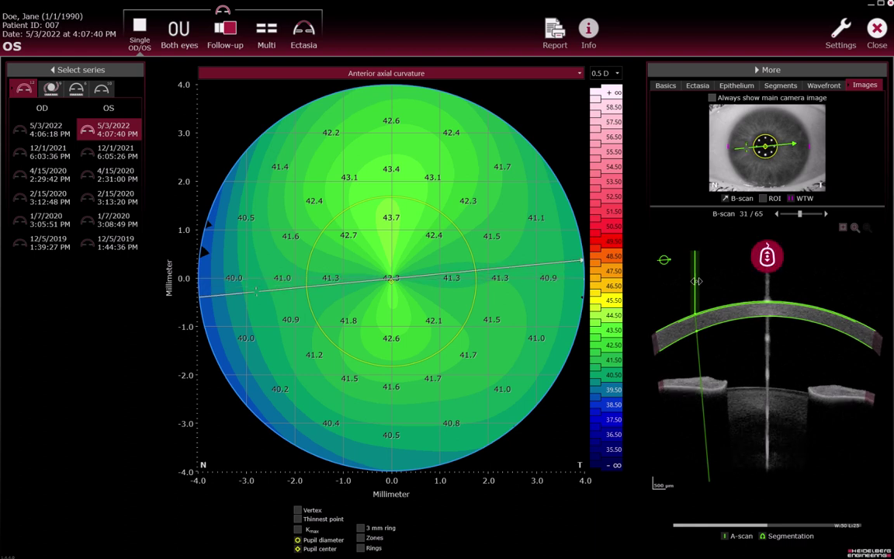
pyautogui.scroll(-1, 696, 281)
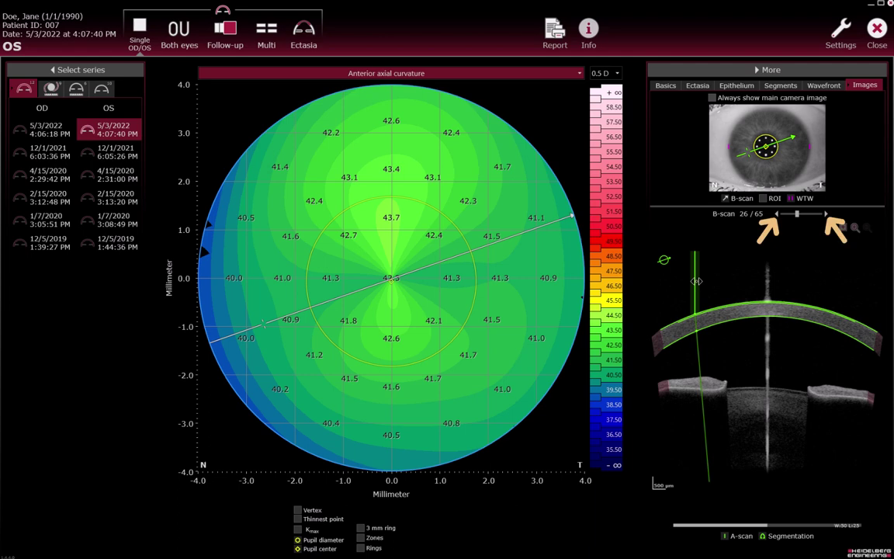
pyautogui.click(826, 217)
pyautogui.click(826, 216)
pyautogui.click(827, 217)
pyautogui.click(826, 217)
pyautogui.click(827, 217)
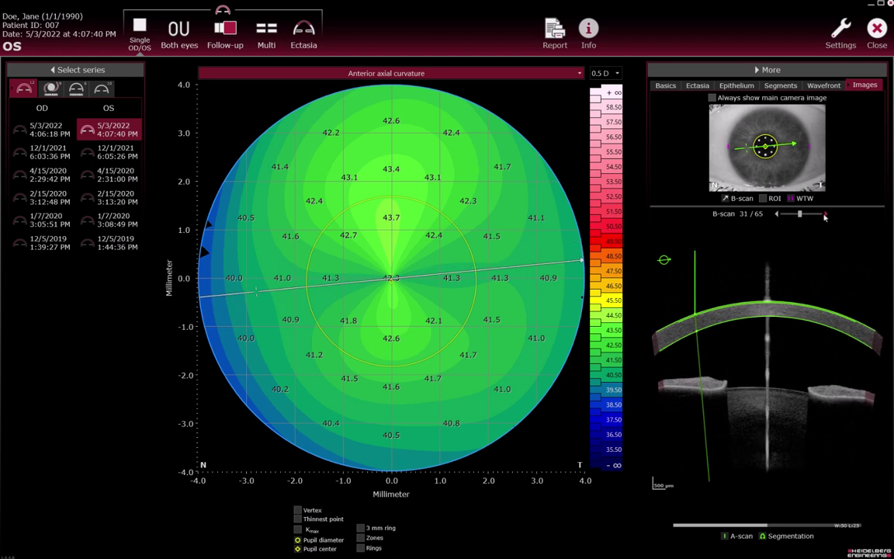
pyautogui.click(665, 84)
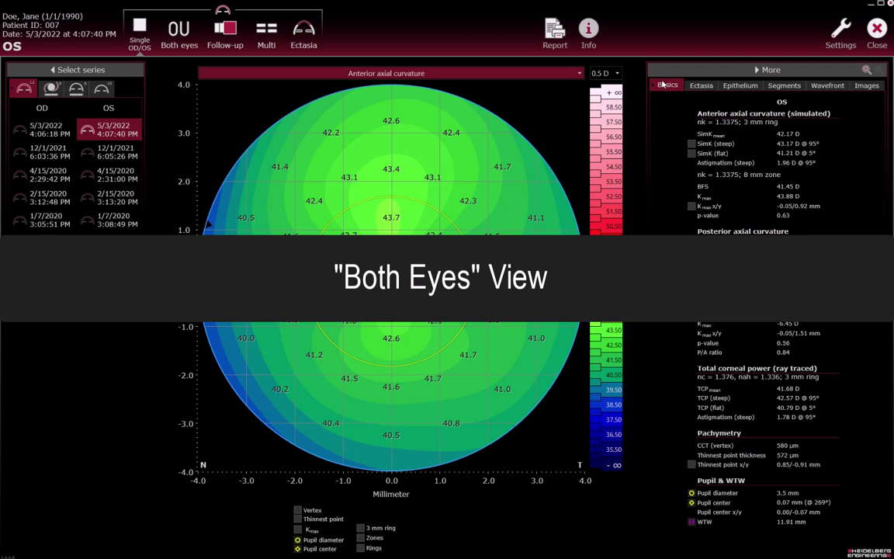
# Compare both eyes, set the OS maps to Pachymetry, and switch to the Follow-up view.
pyautogui.click(173, 35)
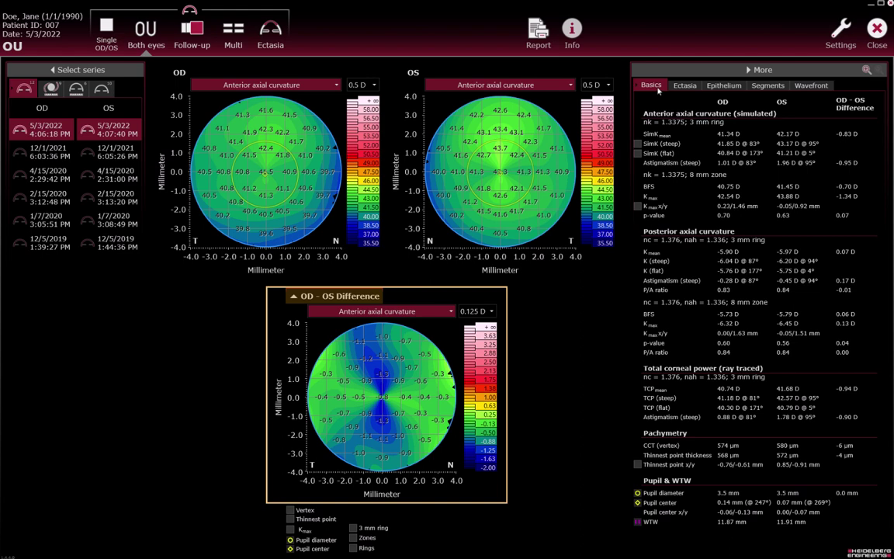
pyautogui.click(501, 87)
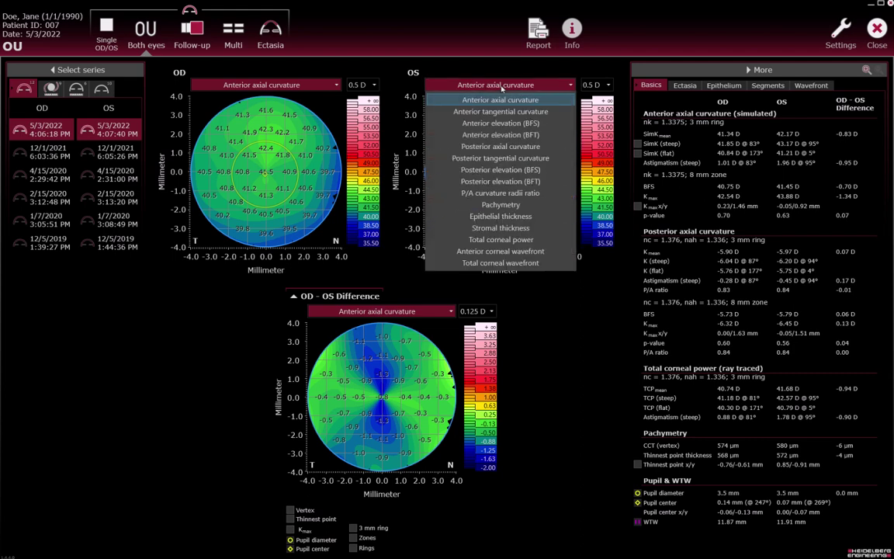
pyautogui.click(500, 204)
pyautogui.click(191, 31)
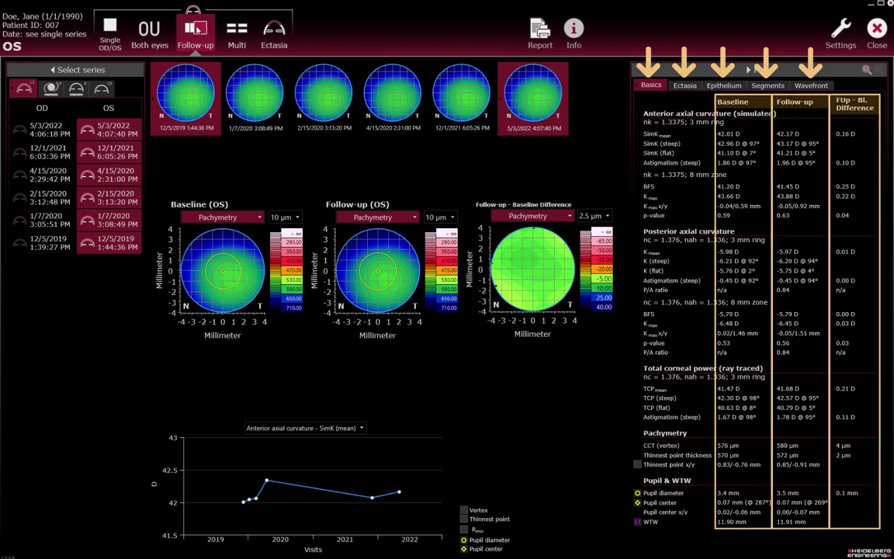
# Hide the data panel and briefly exclude, then re-include, the 4/15/2020 exam in the series.
pyautogui.click(748, 70)
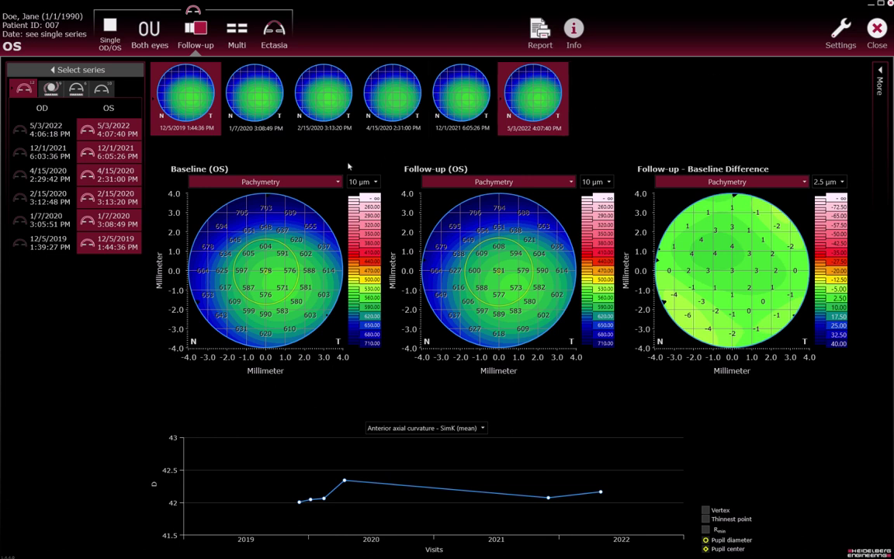
pyautogui.click(130, 184)
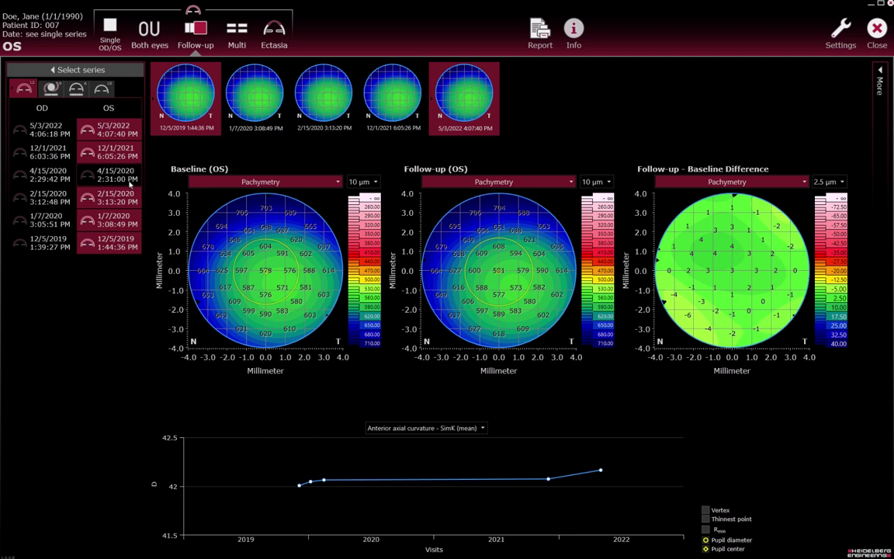
pyautogui.click(131, 183)
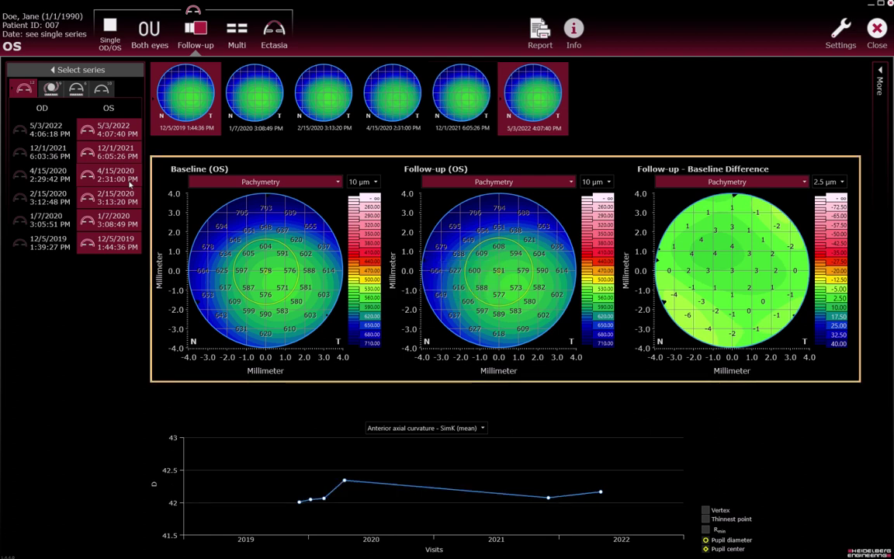
# Keep 12/5/2019 as baseline after trying 12/1/2021, and chart Pachymetry thinnest point thickness over visits.
pyautogui.click(179, 120)
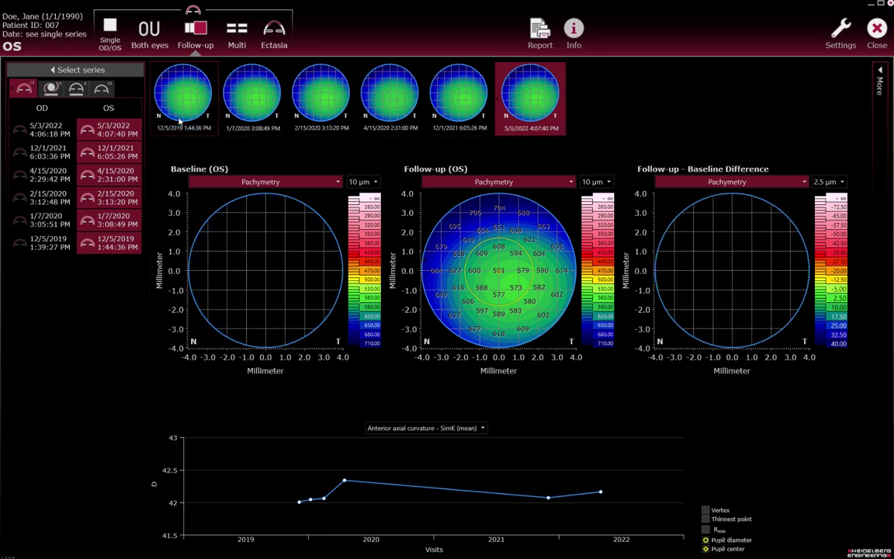
pyautogui.click(448, 118)
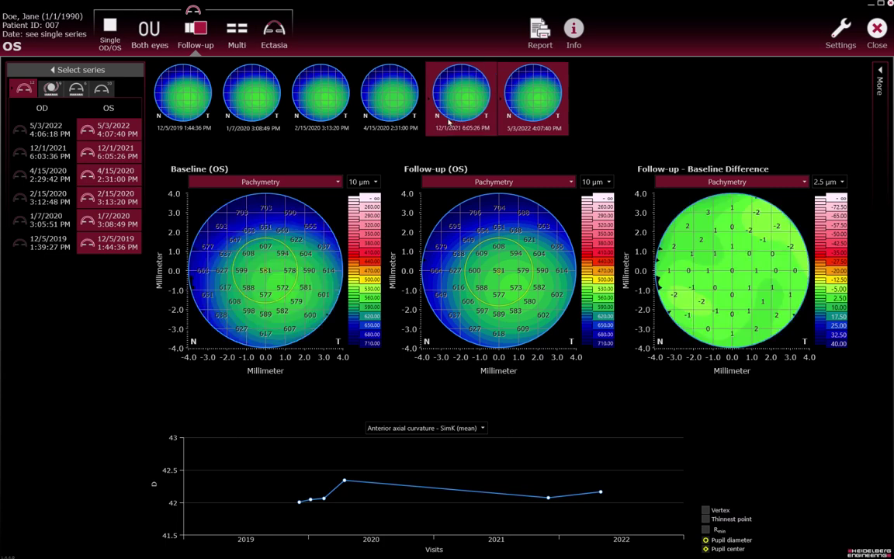
pyautogui.click(449, 119)
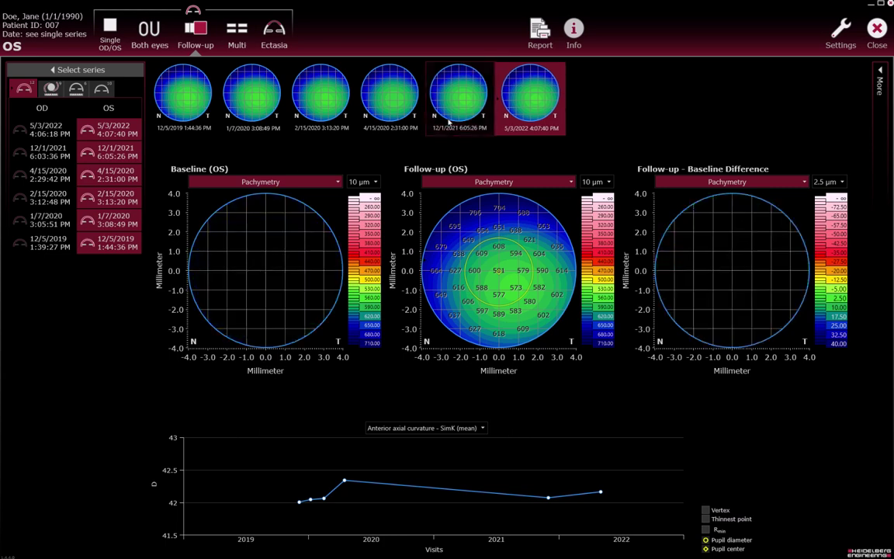
pyautogui.click(206, 114)
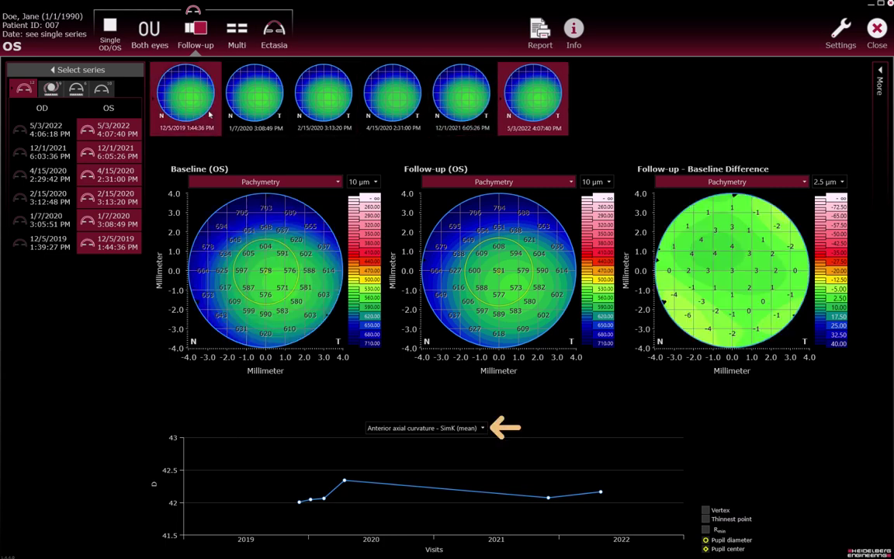
pyautogui.click(440, 427)
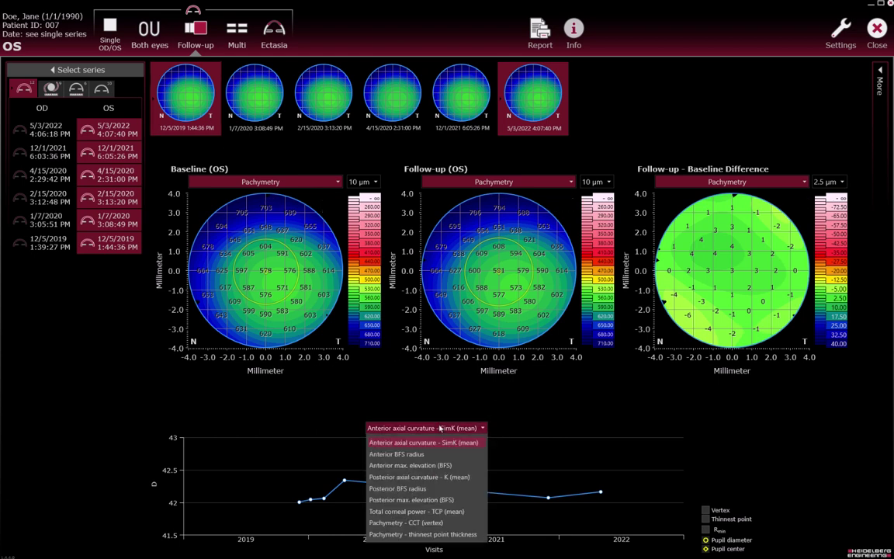
pyautogui.click(440, 534)
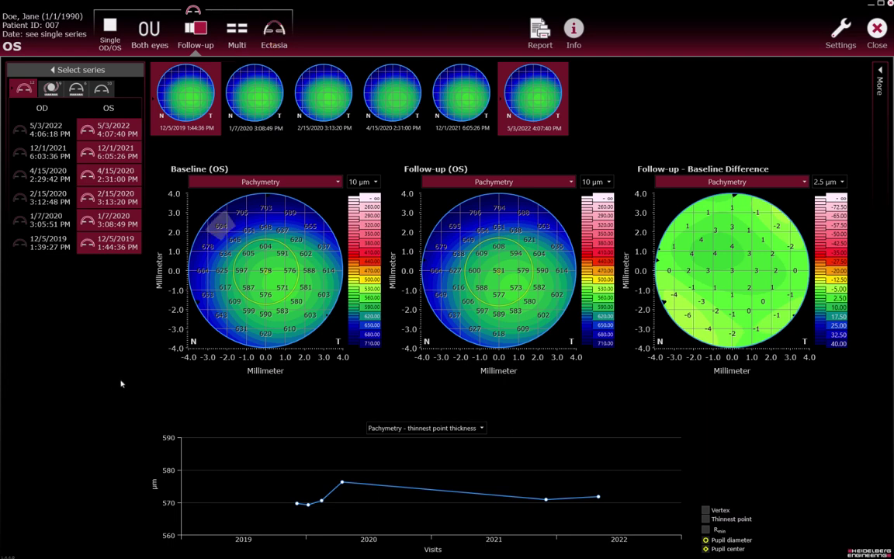
# Open the Multi layout with the parameter panel, preview the Cornea refractive I template, then revert to Custom.
pyautogui.click(233, 34)
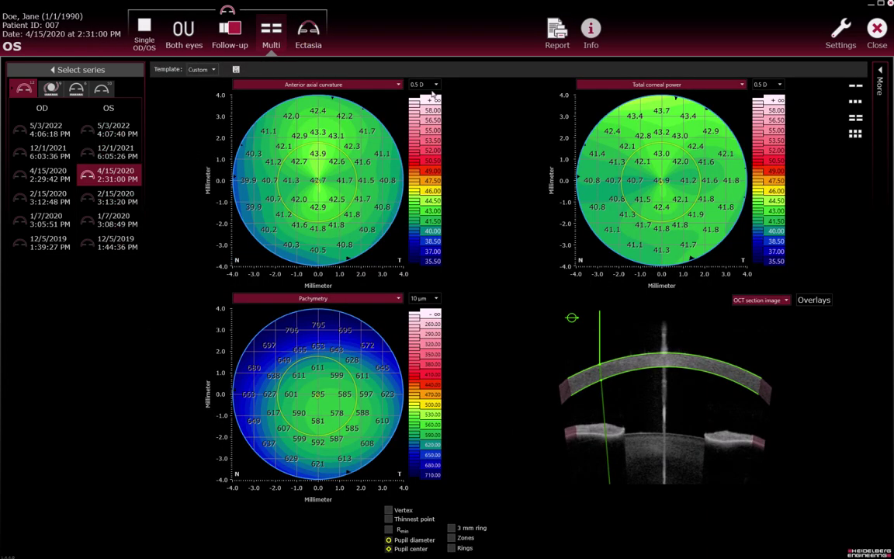
pyautogui.click(879, 78)
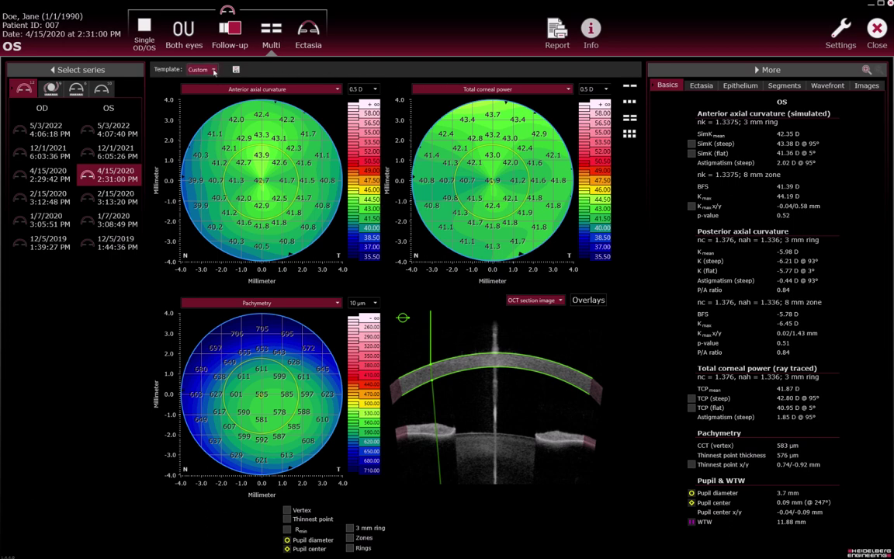
pyautogui.click(213, 70)
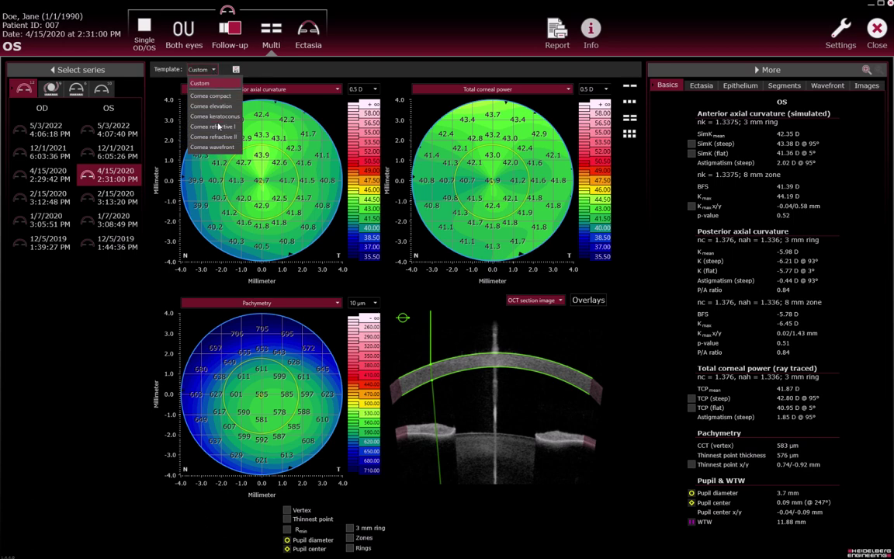
pyautogui.click(219, 126)
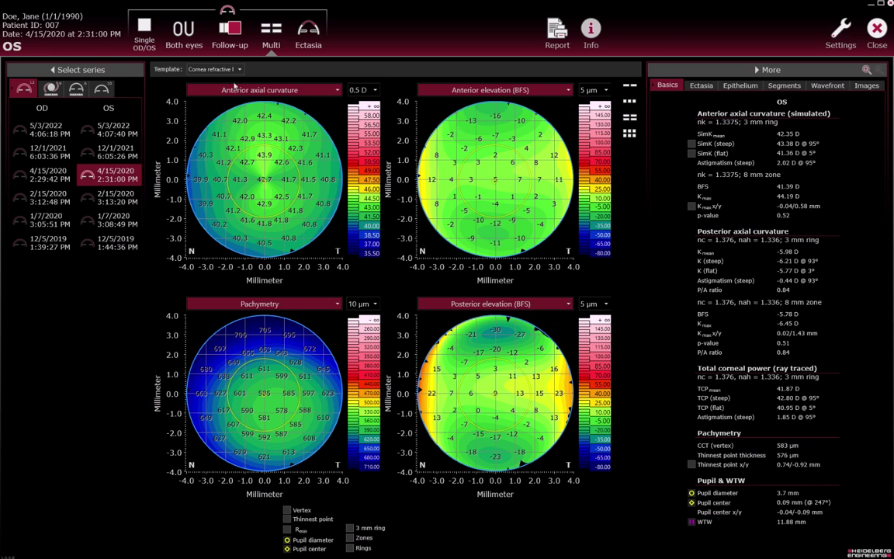
pyautogui.click(237, 70)
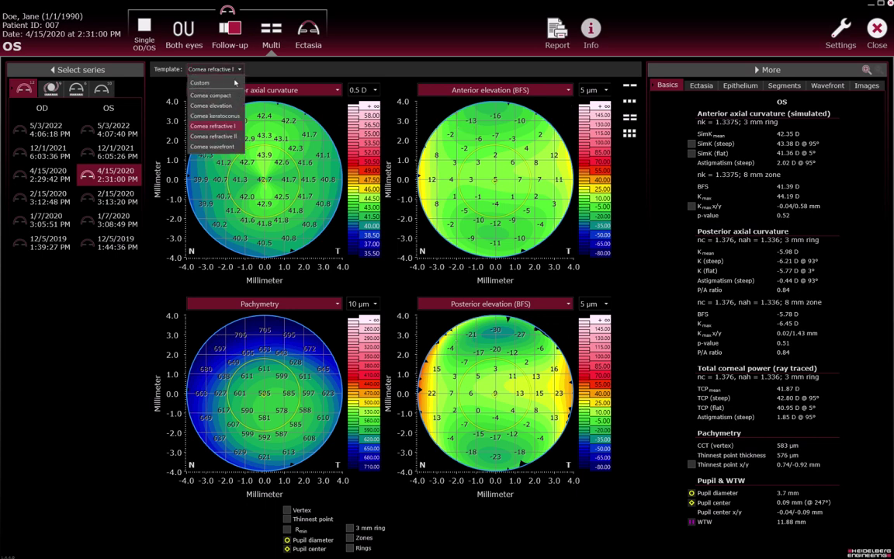
pyautogui.click(233, 81)
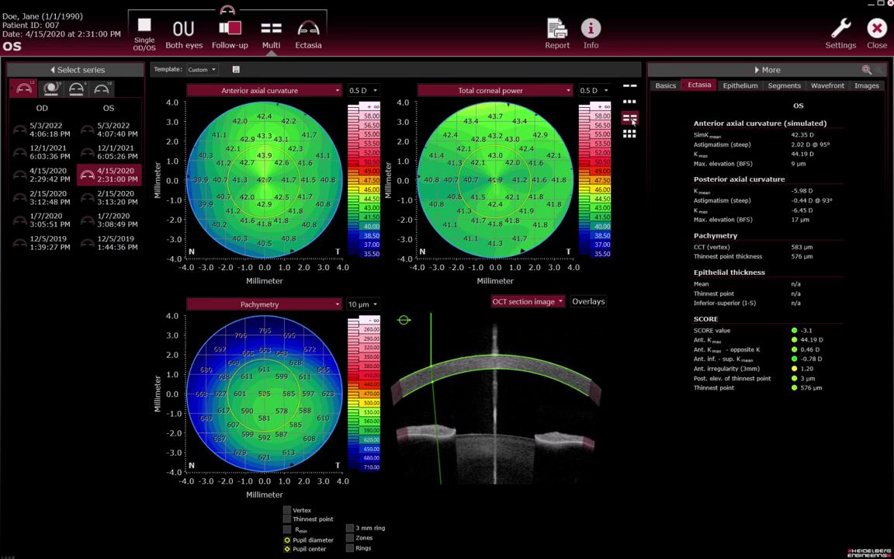
# Set the four maps to anterior axial, posterior axial curvature, pachymetry and P/A curvature radii ratio, with 3 mm ring.
pyautogui.click(319, 92)
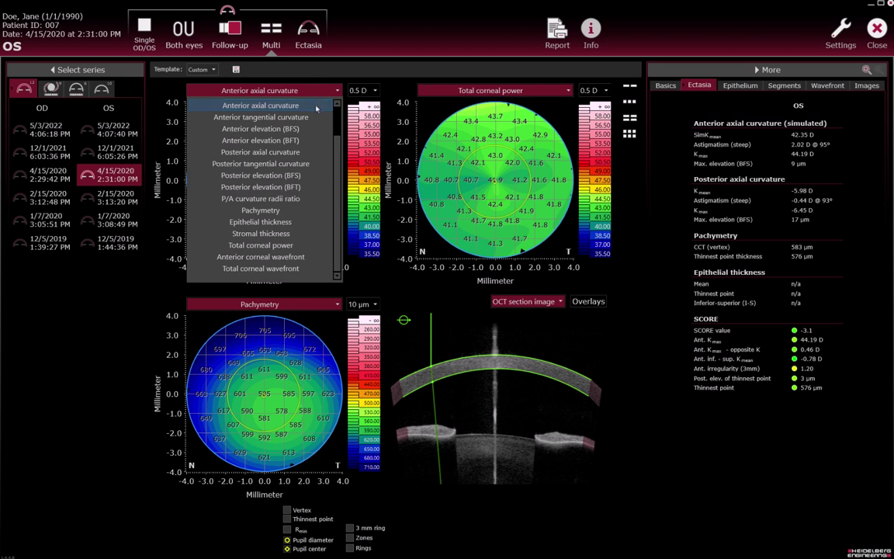
pyautogui.click(315, 108)
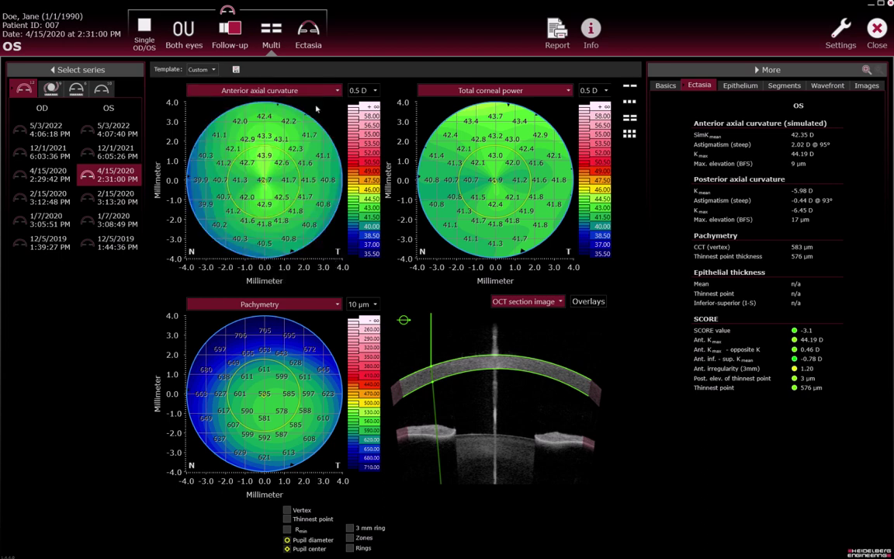
pyautogui.click(492, 92)
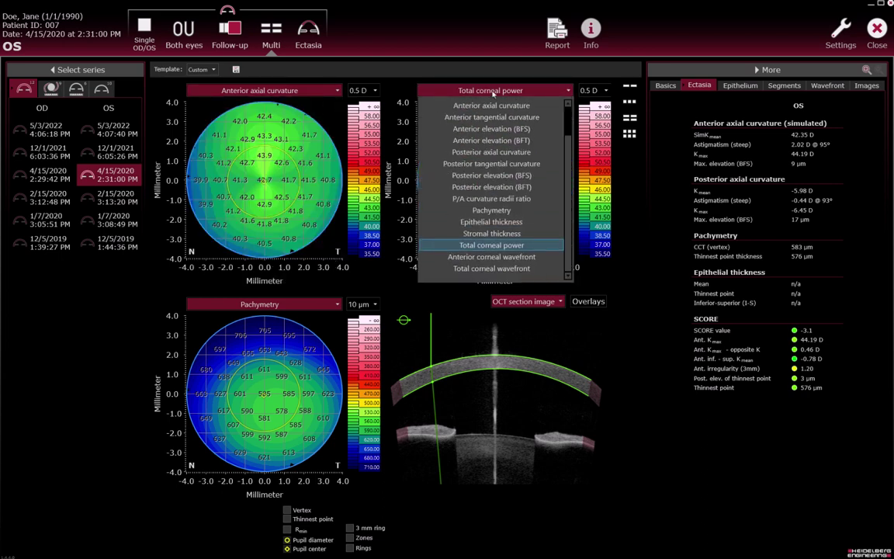
pyautogui.click(492, 152)
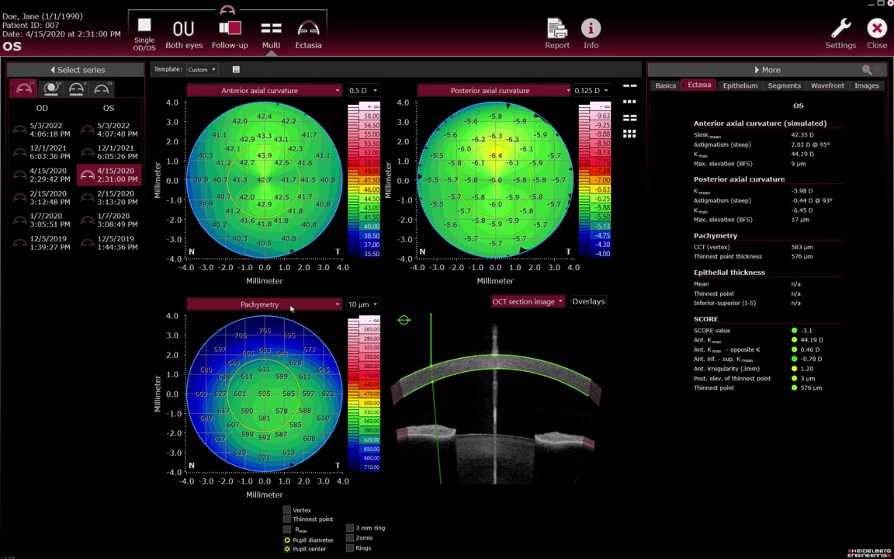
pyautogui.click(291, 305)
pyautogui.click(259, 423)
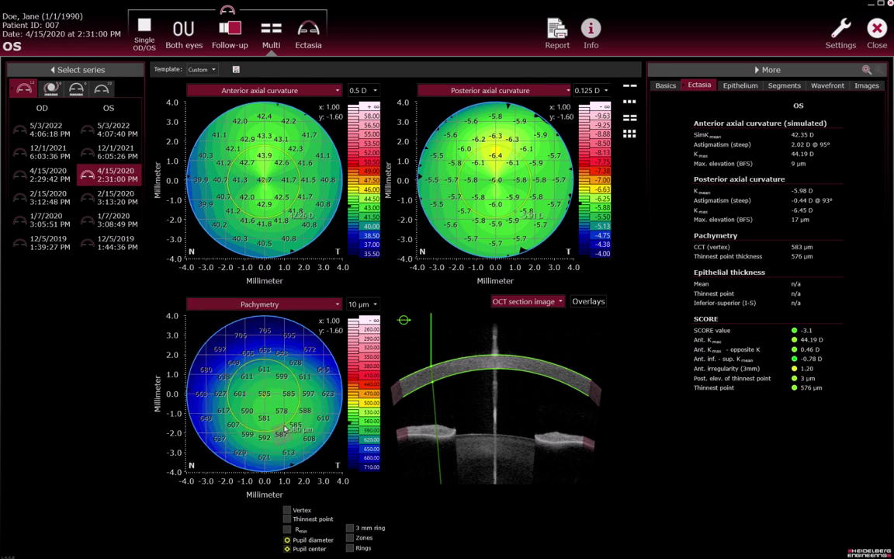
pyautogui.click(556, 306)
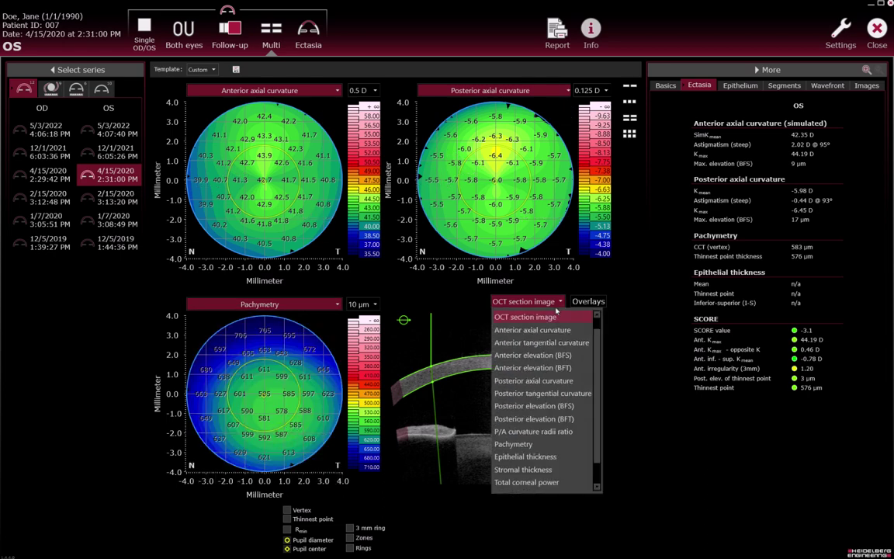
pyautogui.click(543, 431)
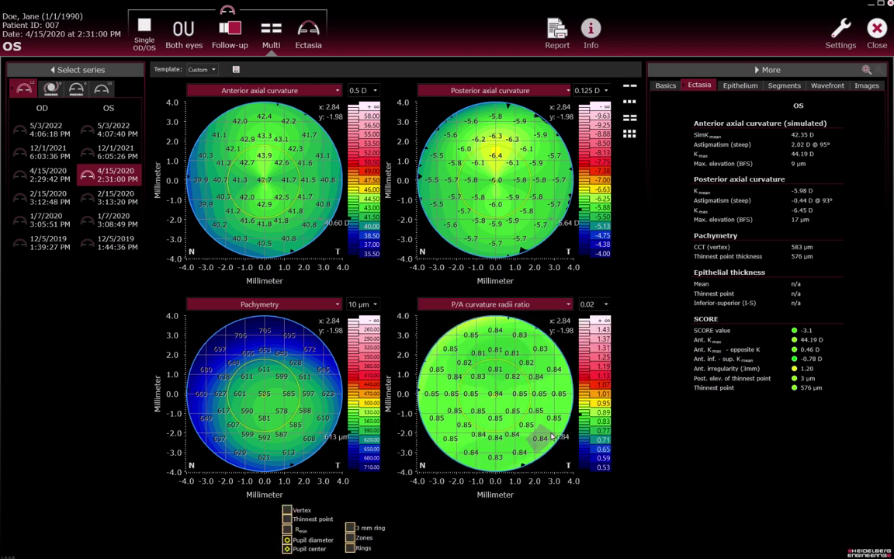
pyautogui.click(377, 529)
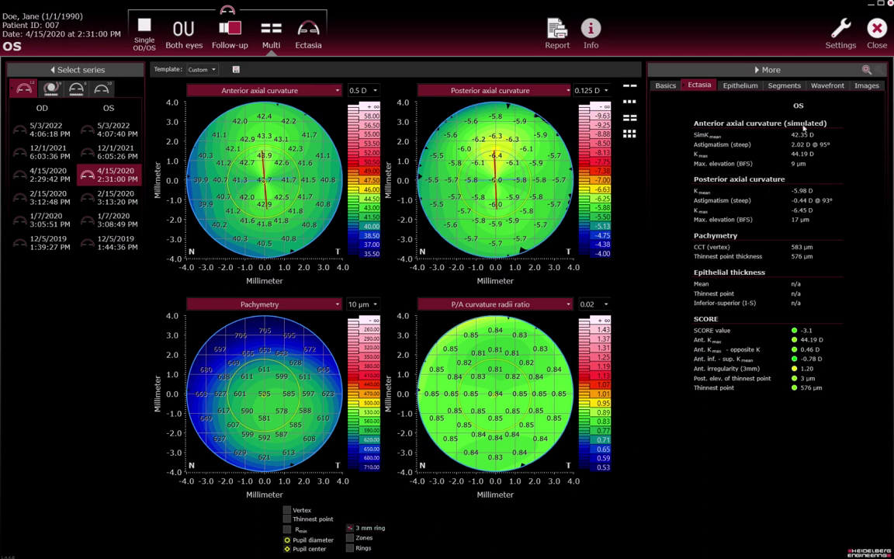
# Show the Wavefront parameters and save the layout as the template 'CorneaTemplate'.
pyautogui.click(824, 85)
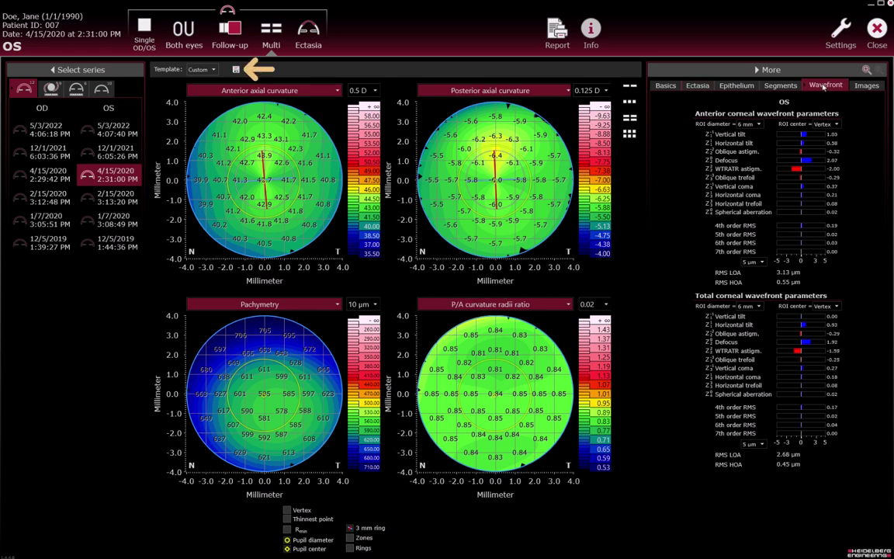
pyautogui.click(236, 69)
pyautogui.write('CorneaTemplate')
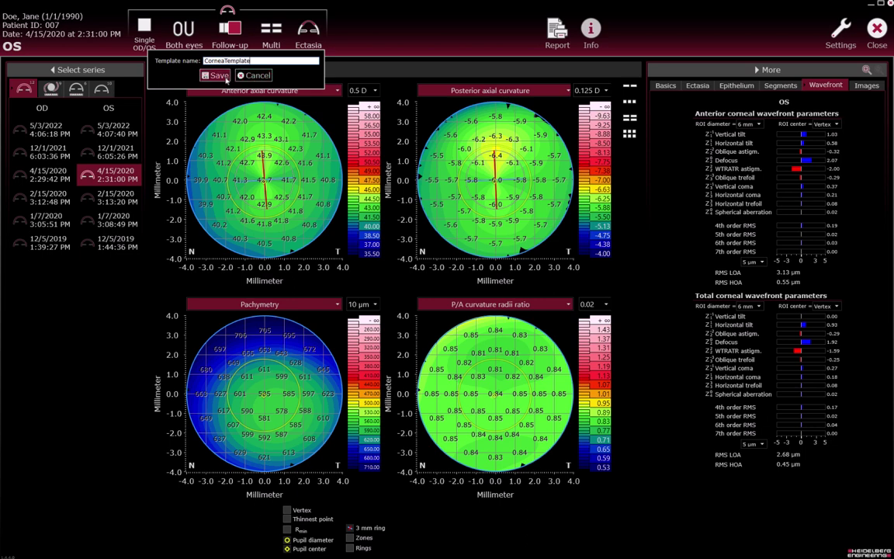
pyautogui.click(217, 75)
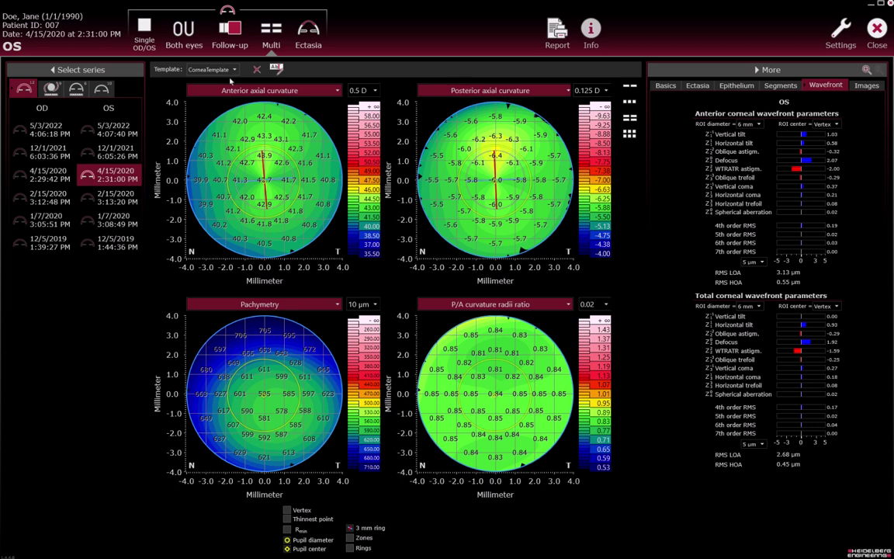
pyautogui.click(234, 69)
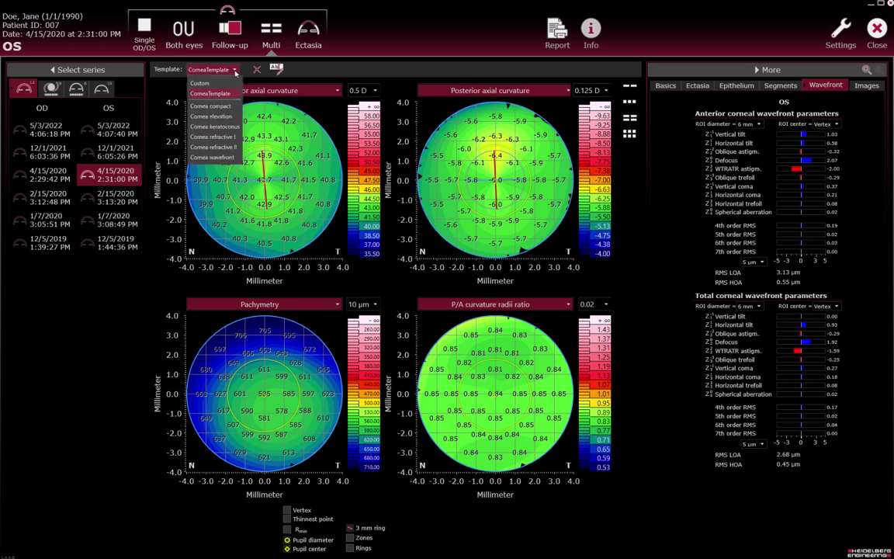
pyautogui.click(235, 71)
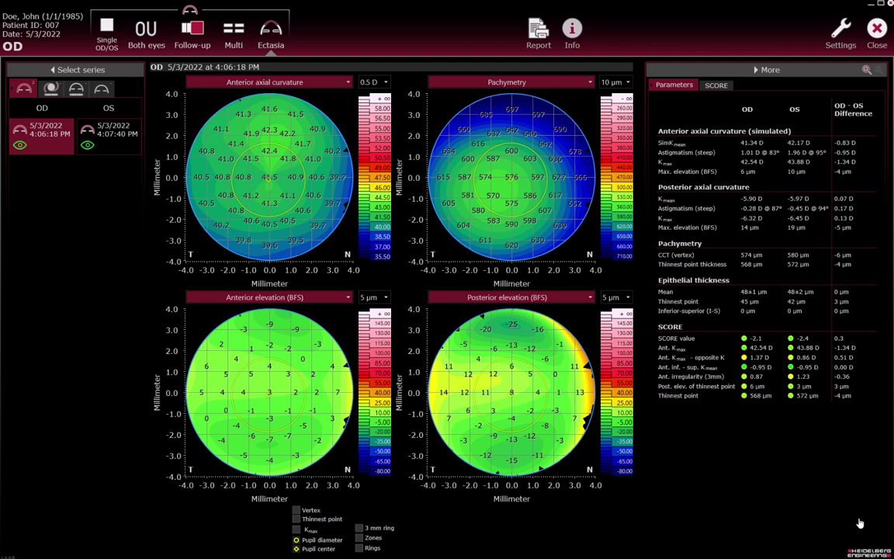
# Open the map-type list for the Ectasia view's pachymetry map.
pyautogui.click(589, 82)
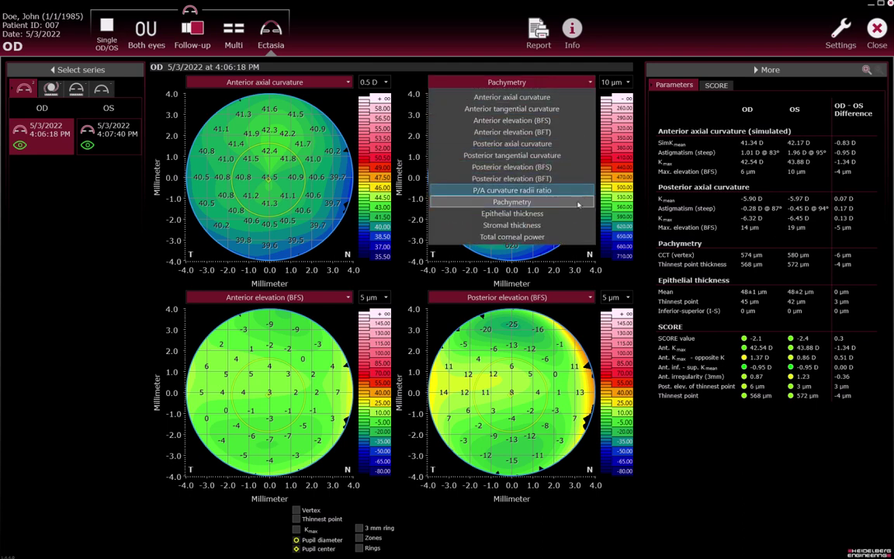
# Switch the top-right map to Epithelial thickness and drop the left eye from the parameter comparison.
pyautogui.click(577, 218)
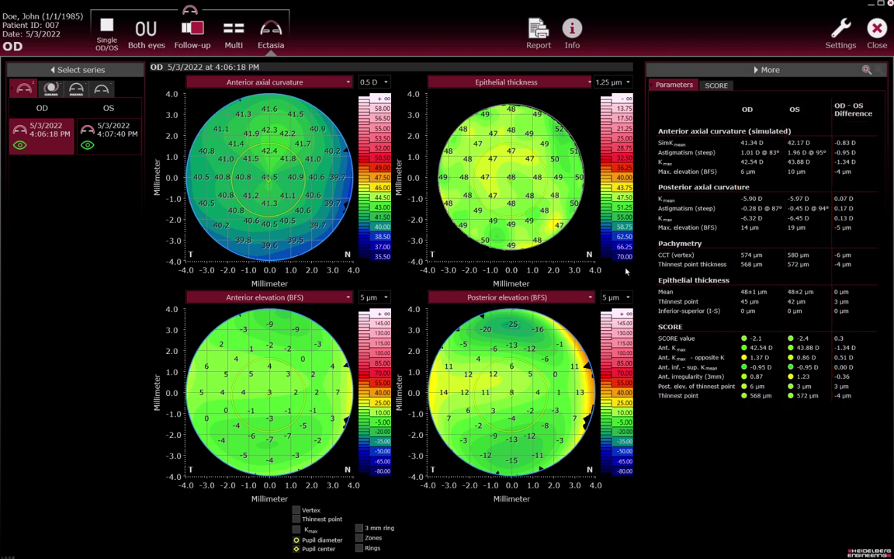
pyautogui.click(88, 146)
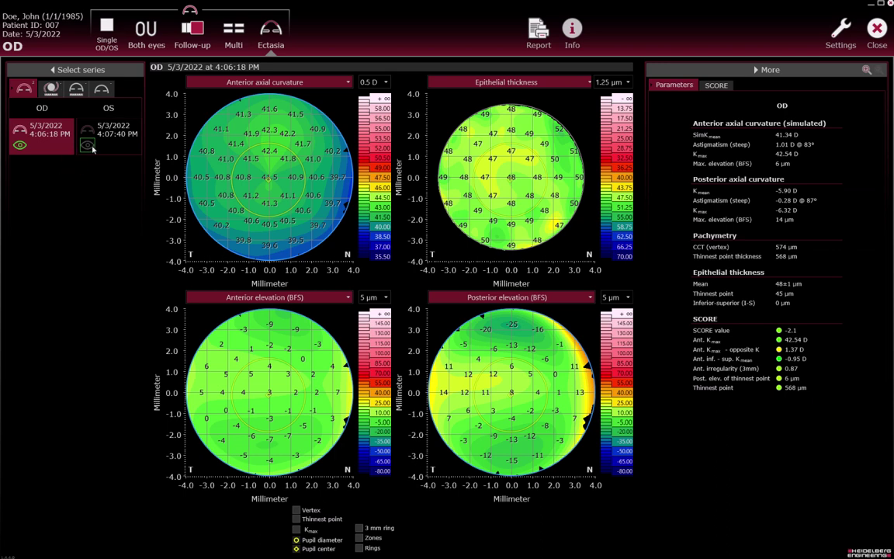
pyautogui.click(91, 148)
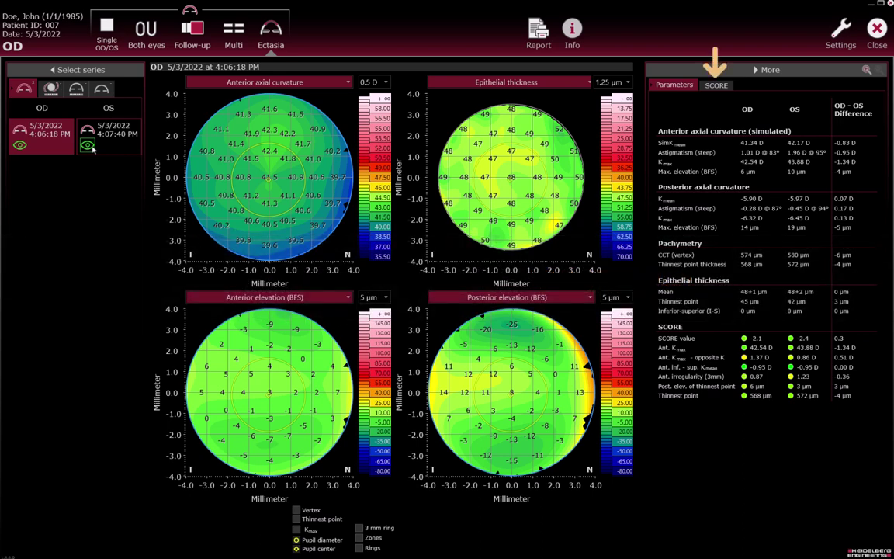
# Show the SCORE chart and pachymetry graphs for the 12/5/2019 versus 5/3/2022 ectasia comparison.
pyautogui.click(716, 85)
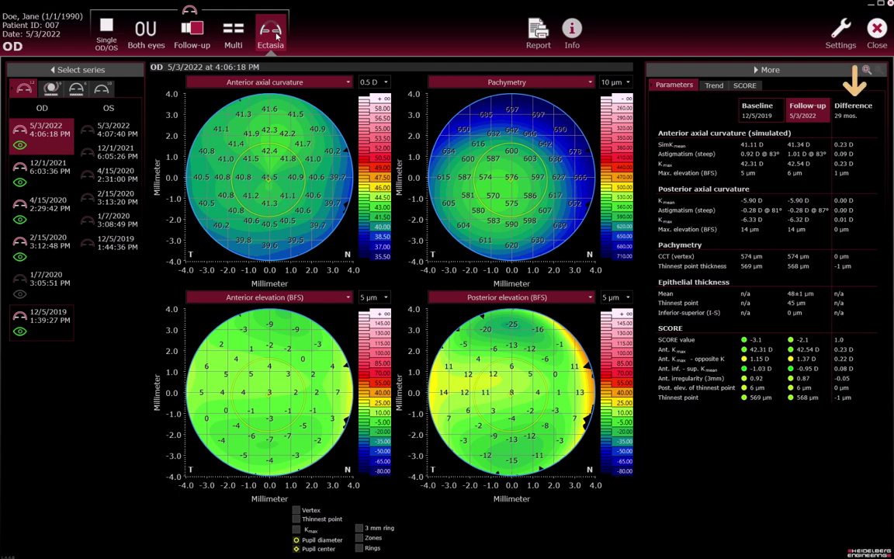
# Glance at the trend graphs, then show the 5/3/2022 OD SCORE radar at -2.1.
pyautogui.click(713, 85)
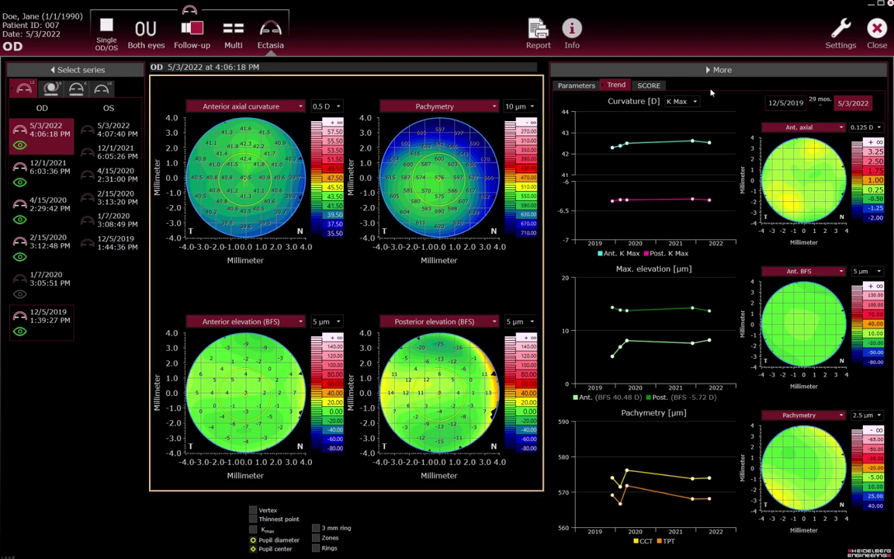
pyautogui.click(660, 86)
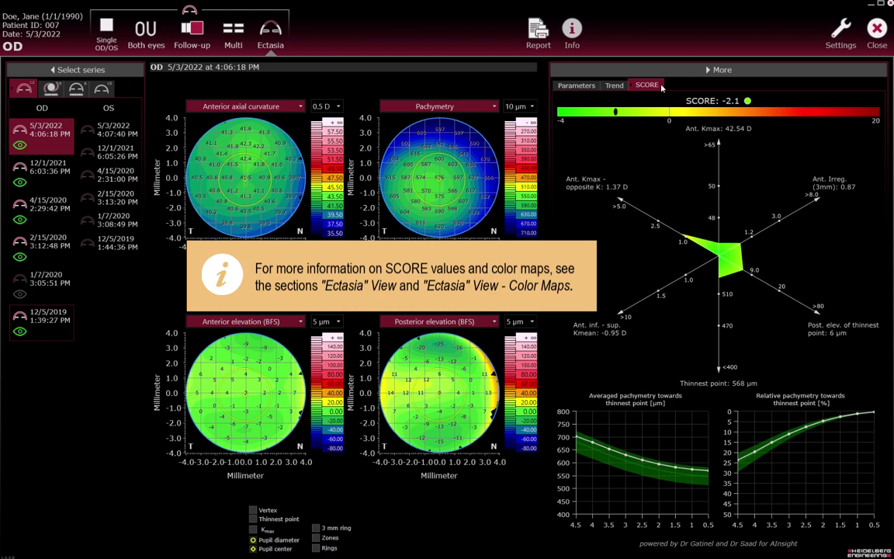
# Bring back the Parameters table comparing the 12/5/2019 baseline with the 5/3/2022 follow-up.
pyautogui.click(594, 85)
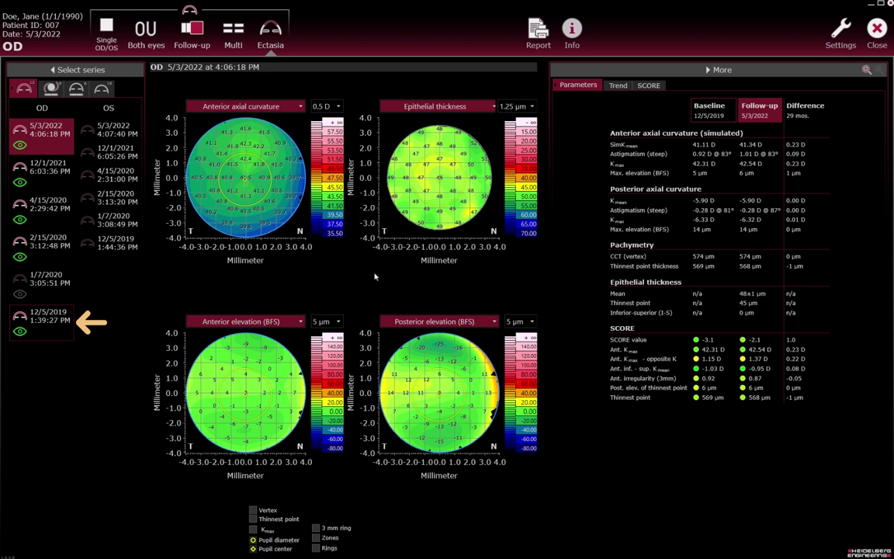
# Deselect 12/5/2019 and 2/15/2020, make 12/1/2021 the follow-up against 4/15/2020, and show Trend charts.
pyautogui.click(19, 332)
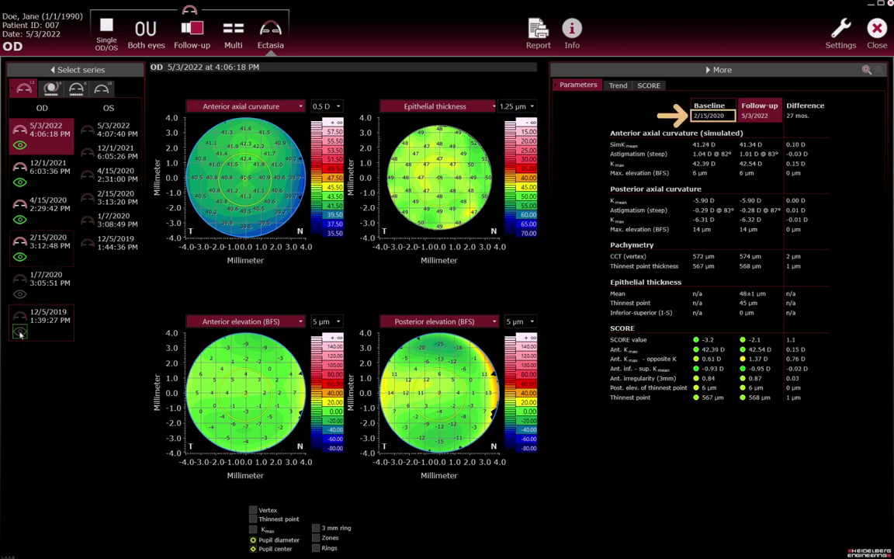
pyautogui.click(20, 258)
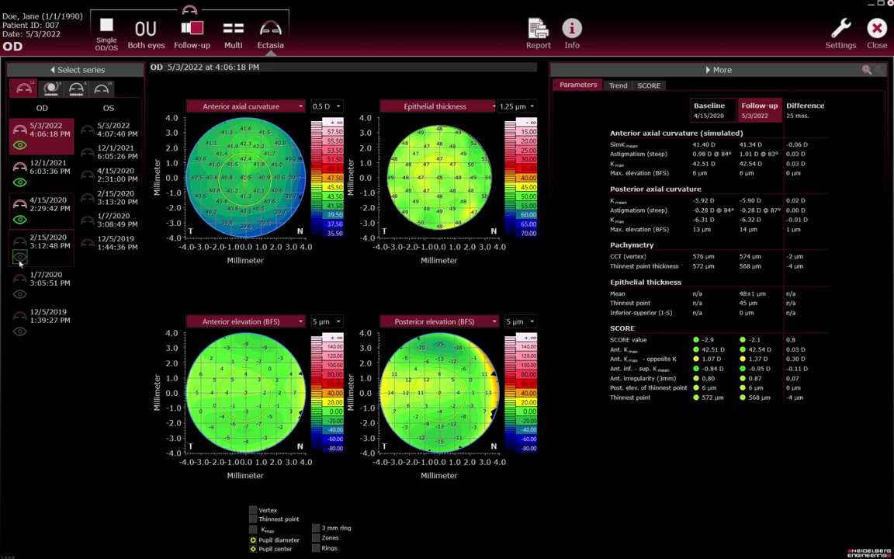
pyautogui.click(58, 176)
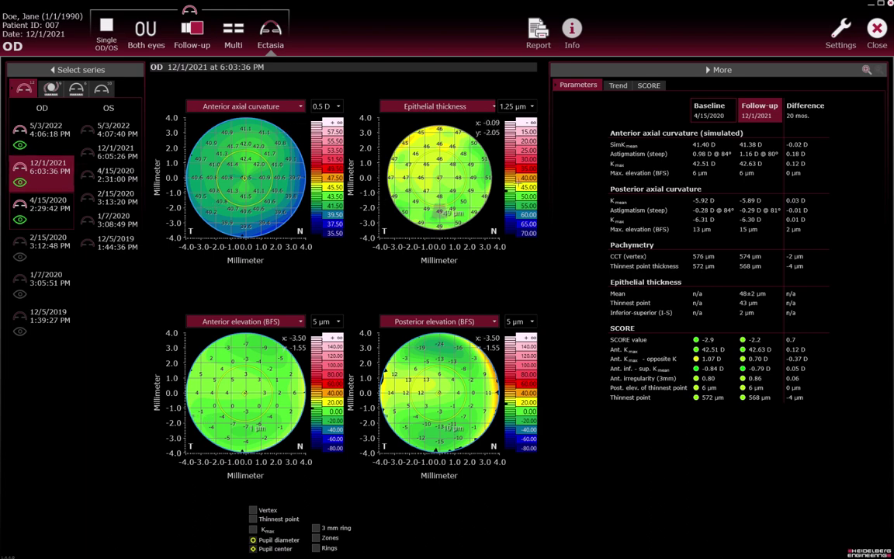
pyautogui.click(621, 88)
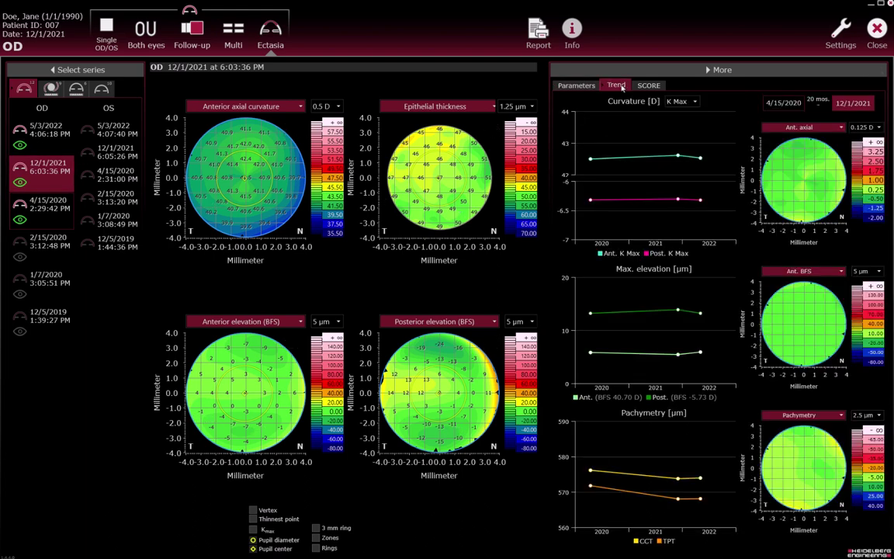
# Re-include the 12/5/2019 exam so trends span 24 months, and drag the divider left to widen the panel.
pyautogui.click(20, 332)
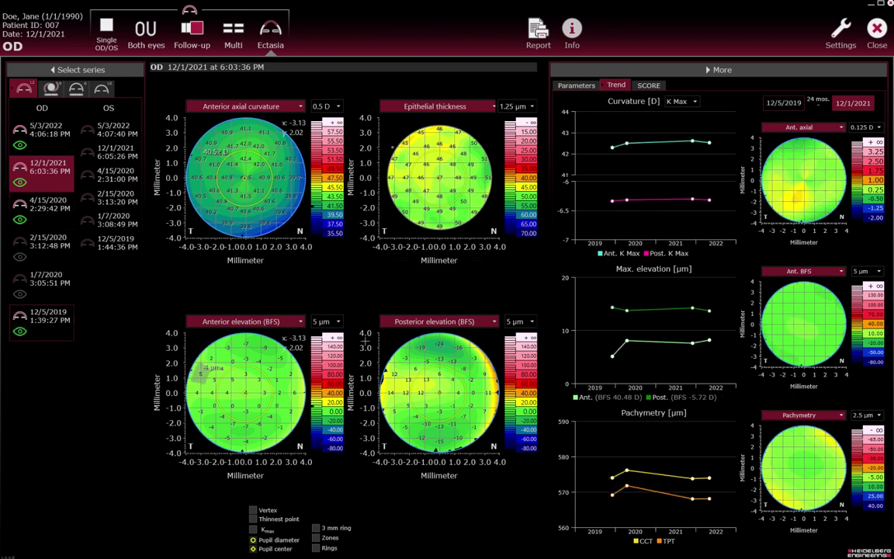
pyautogui.moveTo(493, 253); pyautogui.dragTo(488, 250)
pyautogui.moveTo(517, 288); pyautogui.dragTo(503, 291)
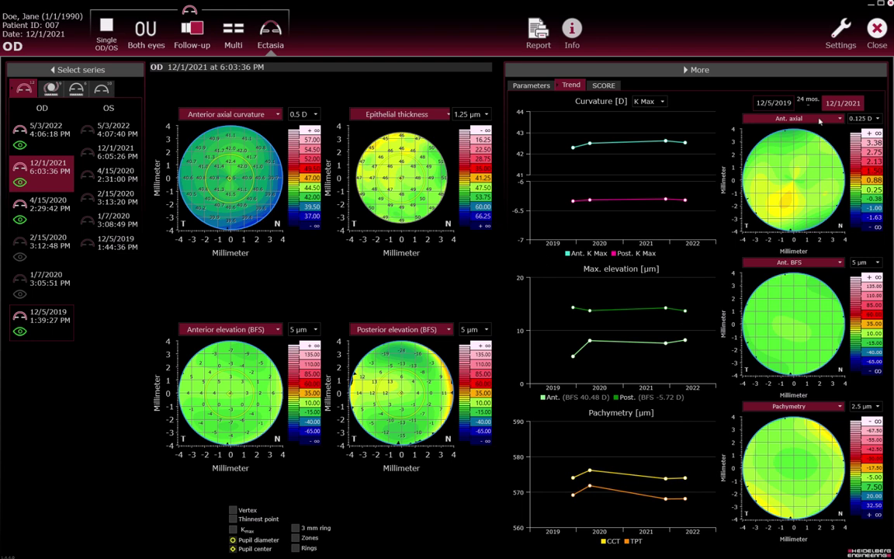
# Check the Ant. axial map-type list without changing it, then add the 1/7/2020 exam to the trends.
pyautogui.click(819, 121)
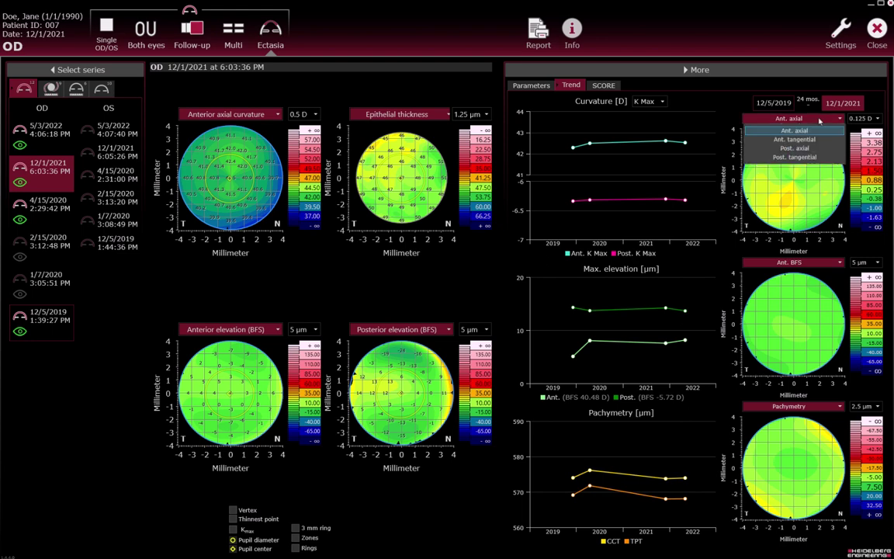
pyautogui.click(819, 120)
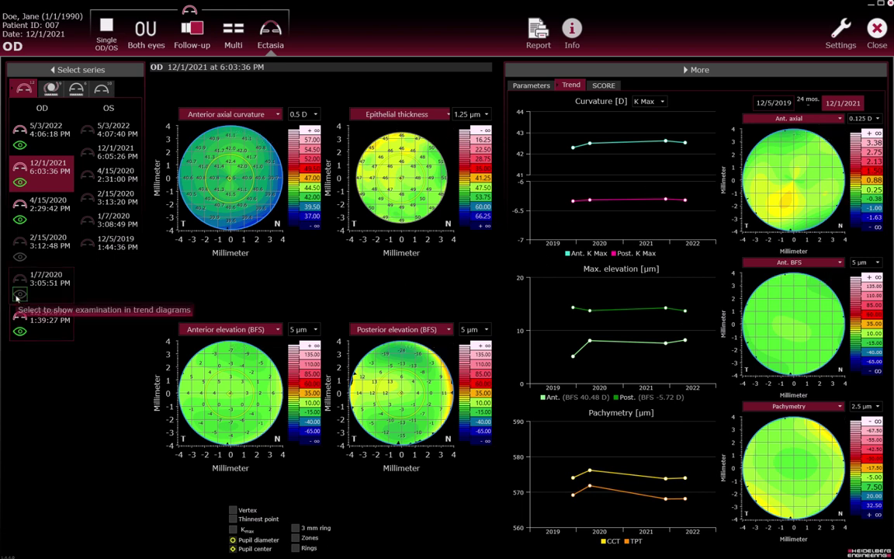
pyautogui.click(17, 296)
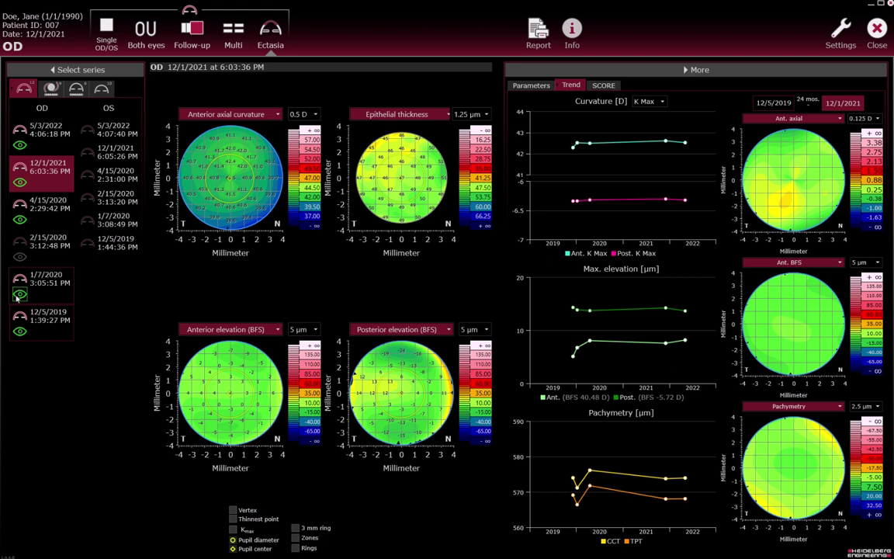
# Plot K Mean in millimetres in the curvature trend, then show the 12/1/2021 SCORE of -2.2.
pyautogui.click(659, 107)
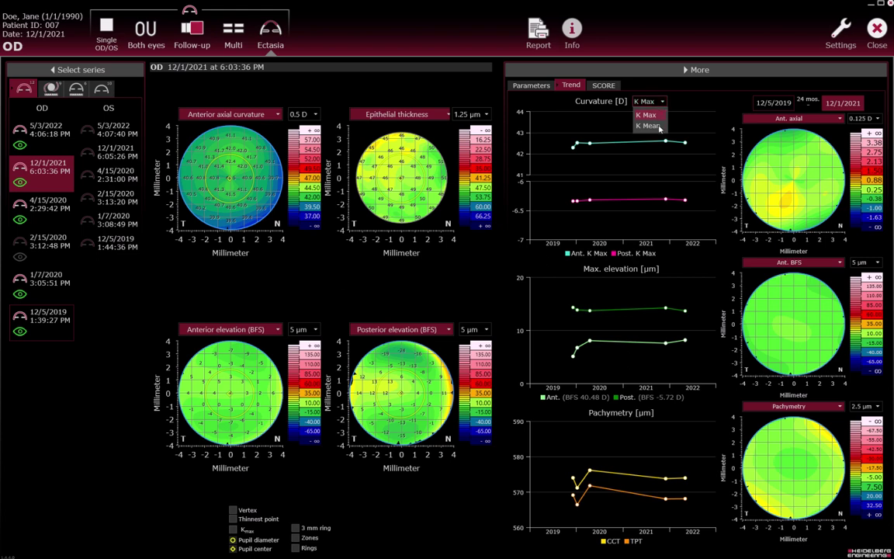
pyautogui.click(659, 126)
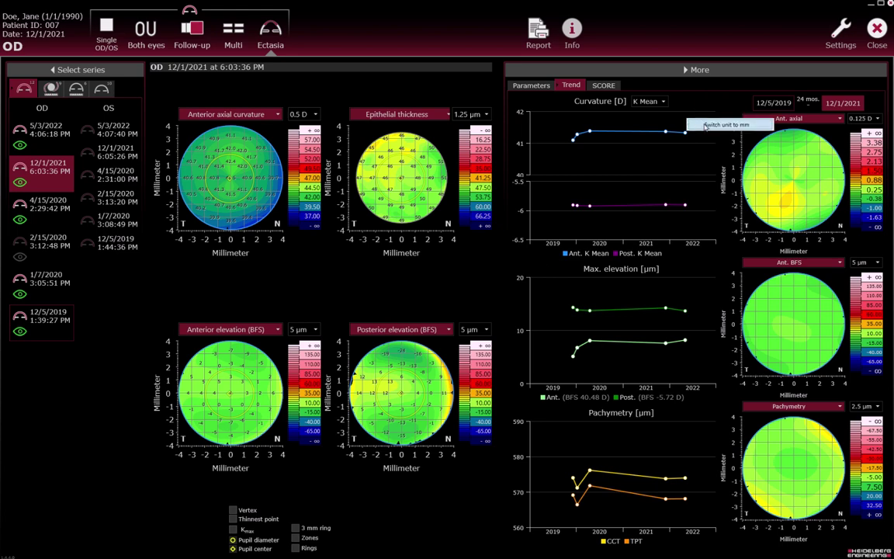
pyautogui.click(705, 126)
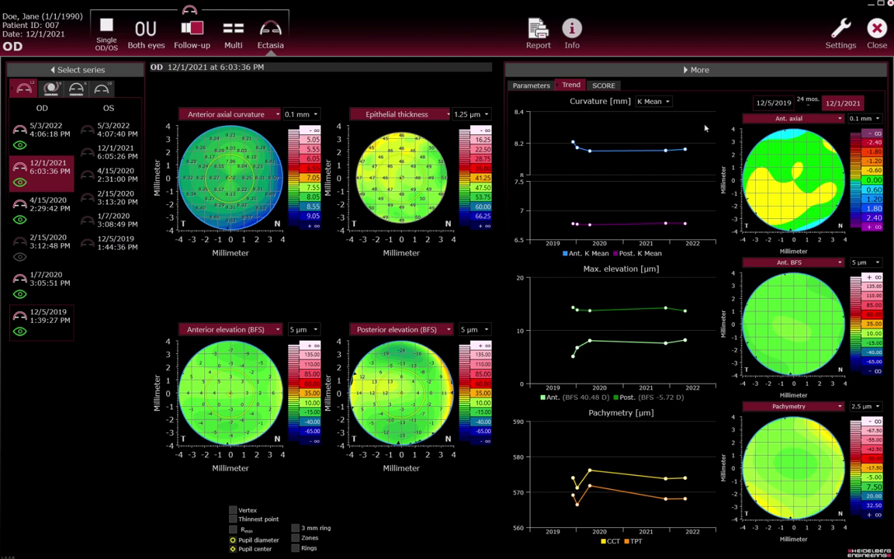
pyautogui.moveTo(684, 150)
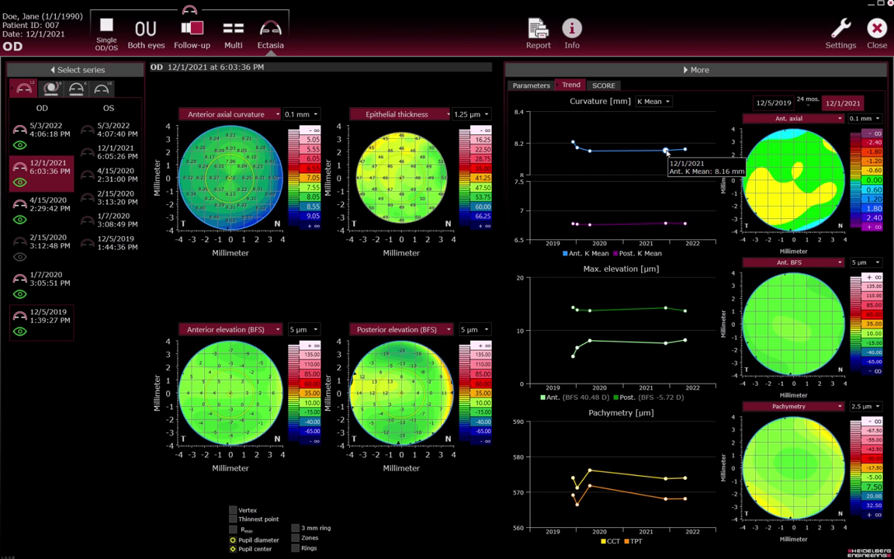
pyautogui.click(611, 87)
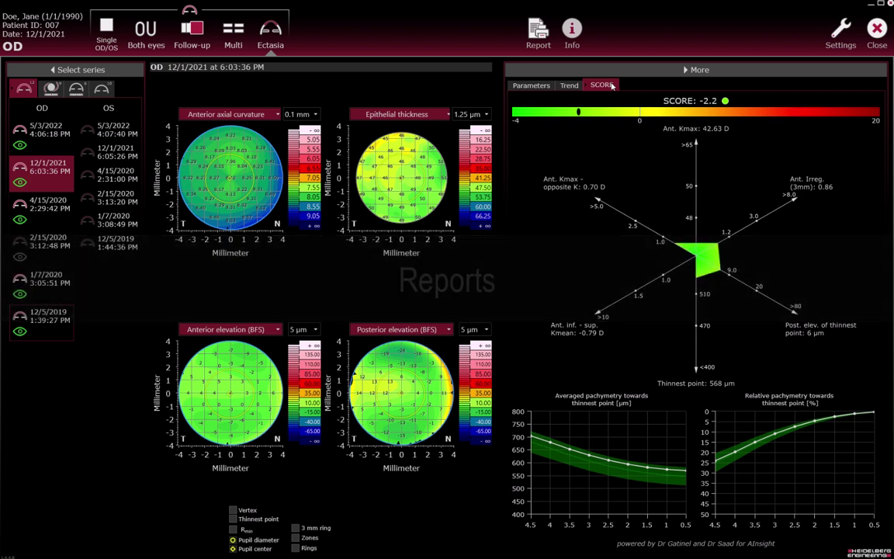
# Show the 12/1/2021 exam in Multi view with the Cornea refractive I template and the side panel collapsed.
pyautogui.click(242, 45)
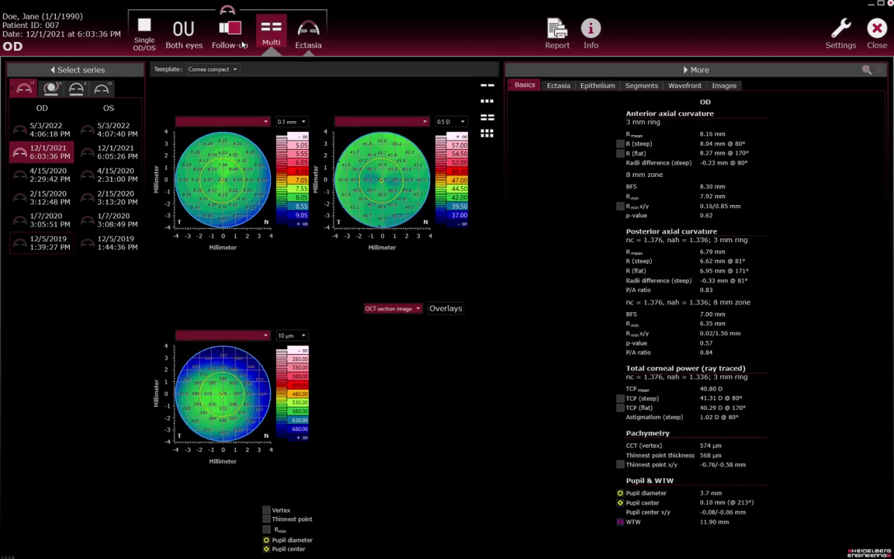
pyautogui.click(209, 69)
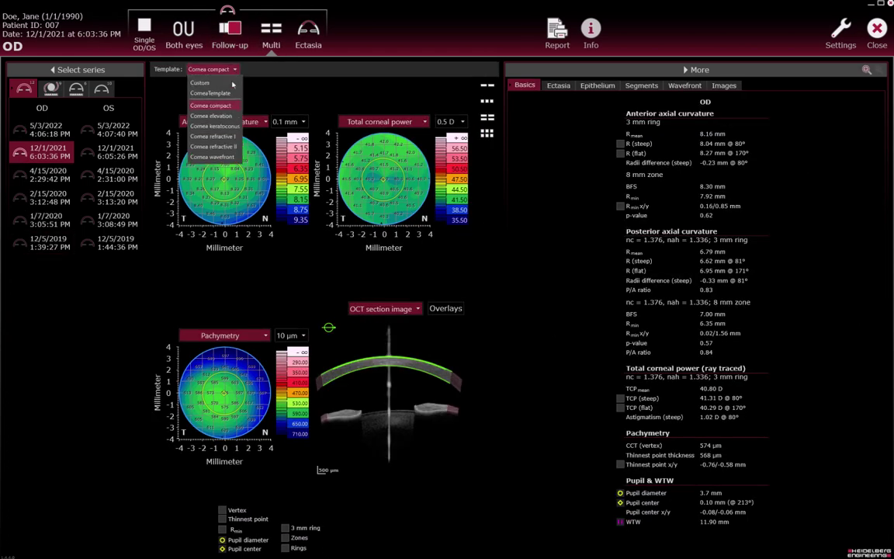
pyautogui.click(223, 136)
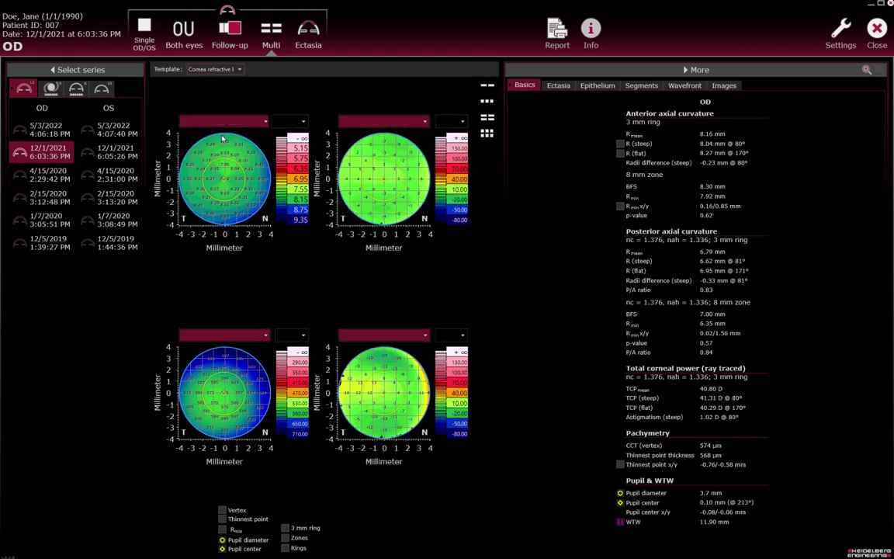
pyautogui.click(697, 71)
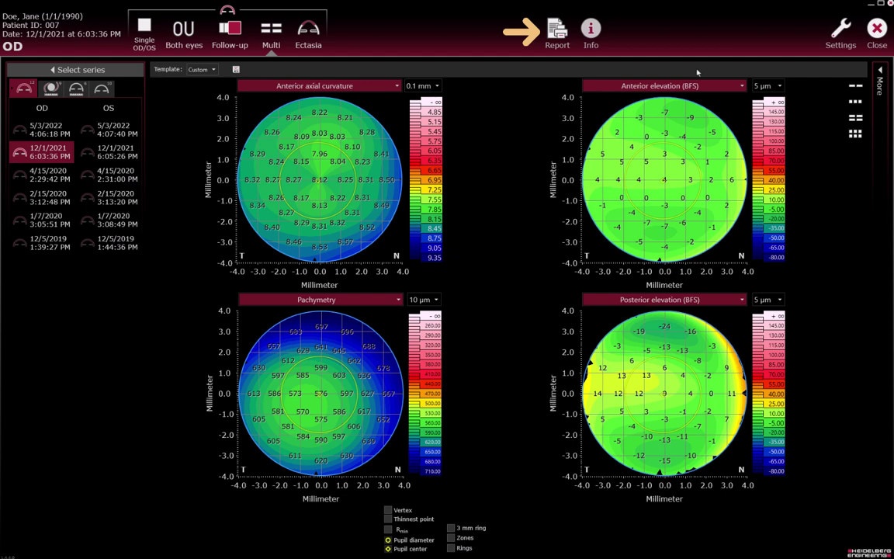
# Preview the Cornea single report for the 12/1/2021 OD exam and save it as a PDF.
pyautogui.click(553, 33)
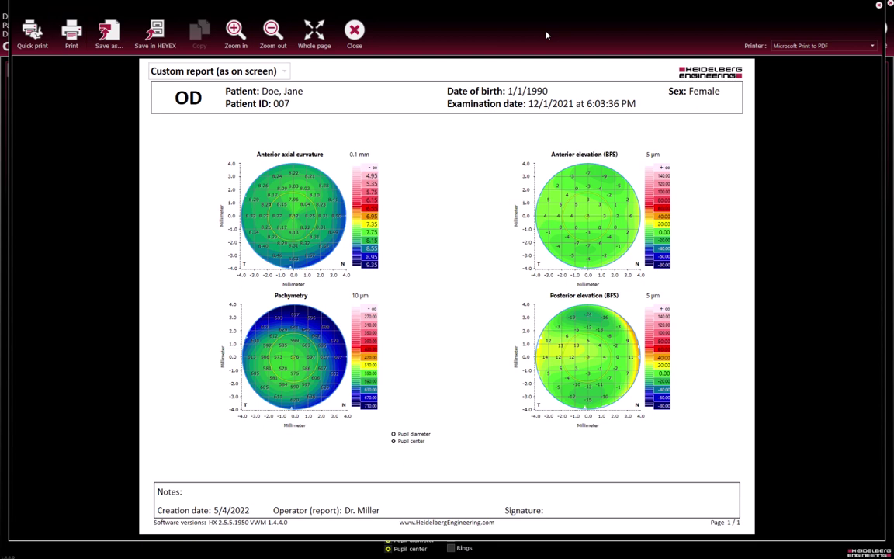
pyautogui.click(284, 72)
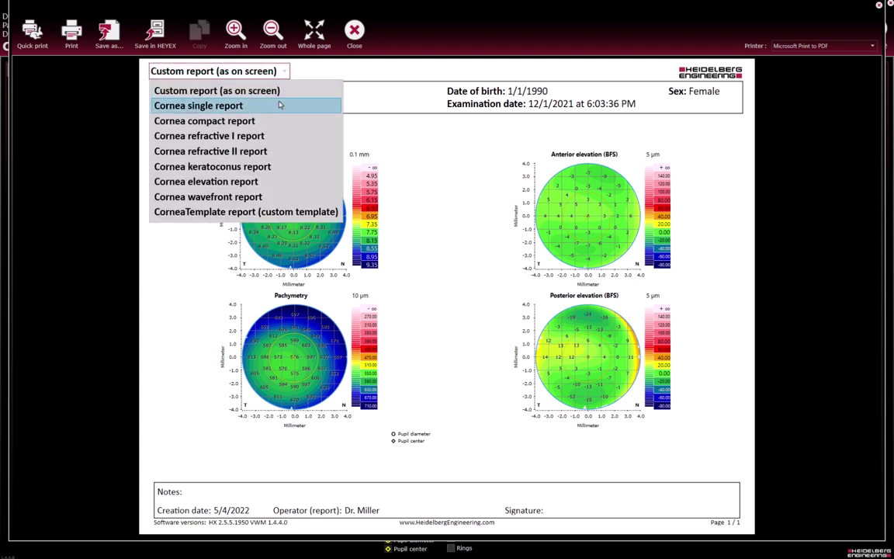
pyautogui.click(280, 106)
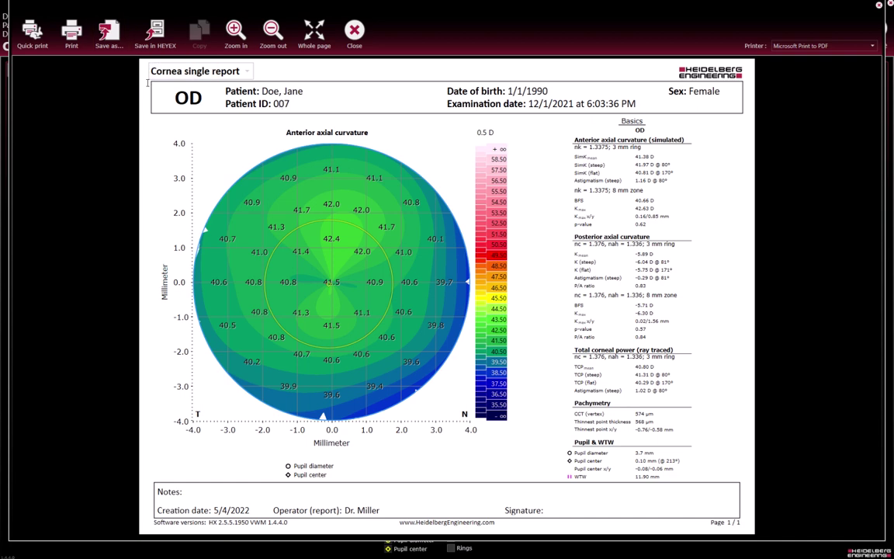
pyautogui.click(109, 32)
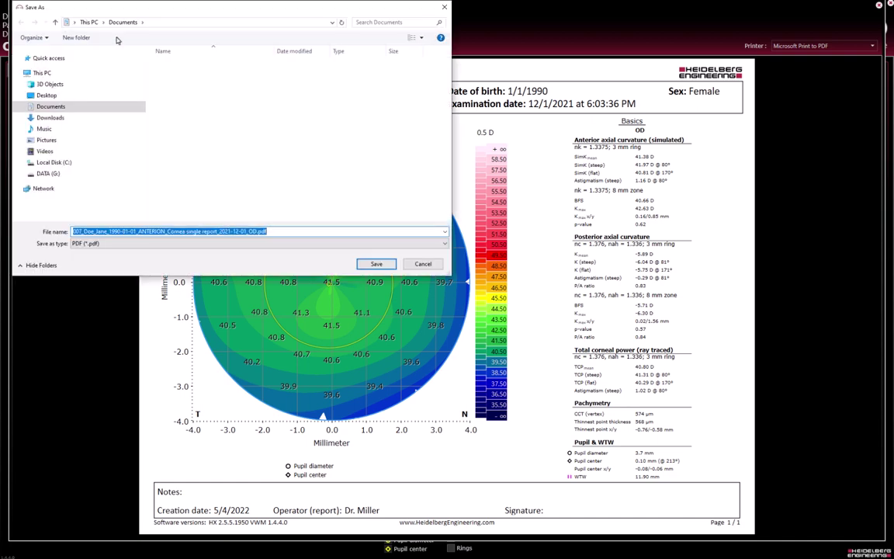
pyautogui.click(376, 264)
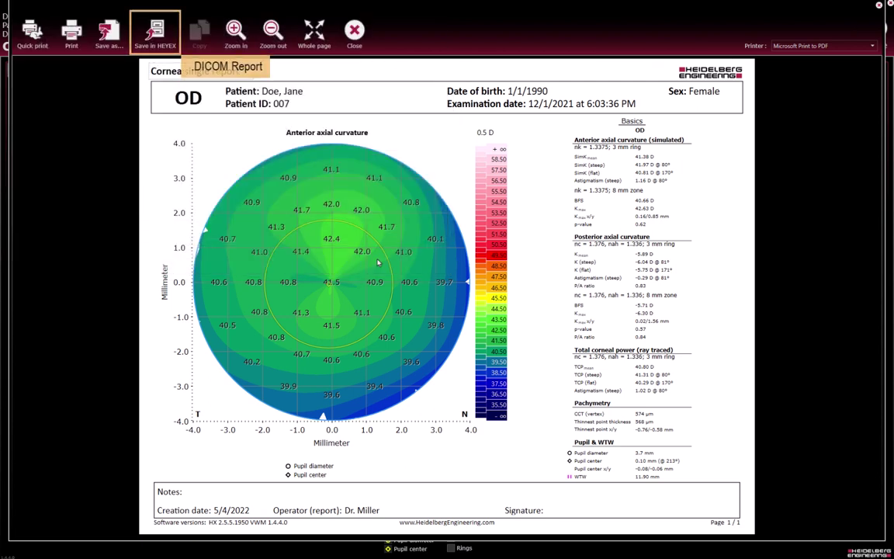